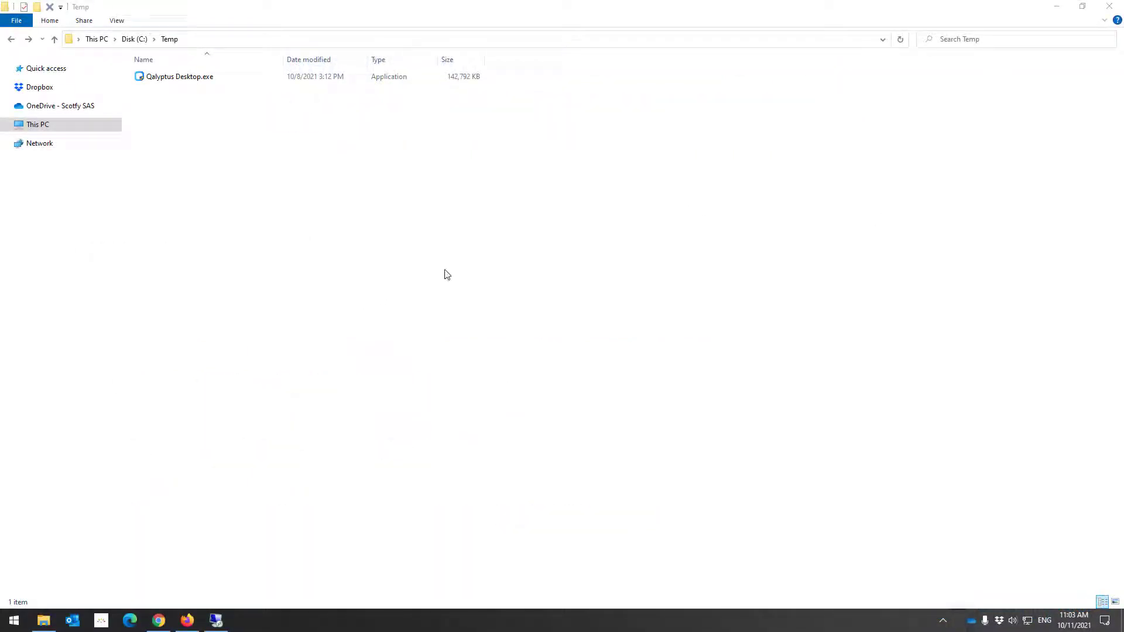
# - Run the Qalyptus Desktop installer and accept its license agreement
pyautogui.click(197, 79)
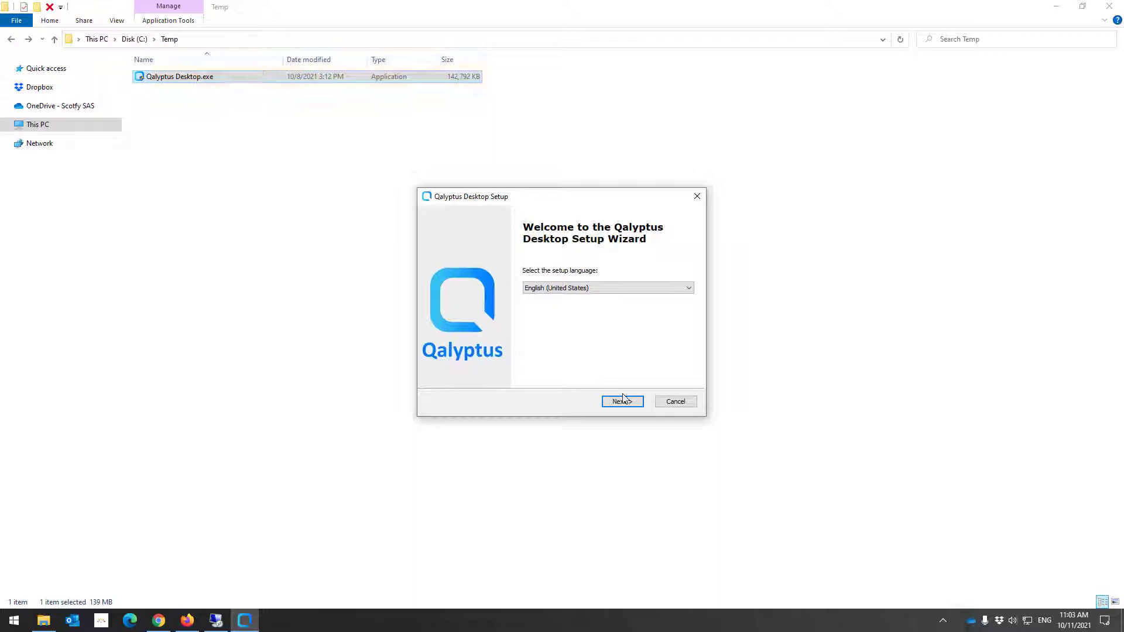
pyautogui.click(623, 401)
pyautogui.click(623, 401)
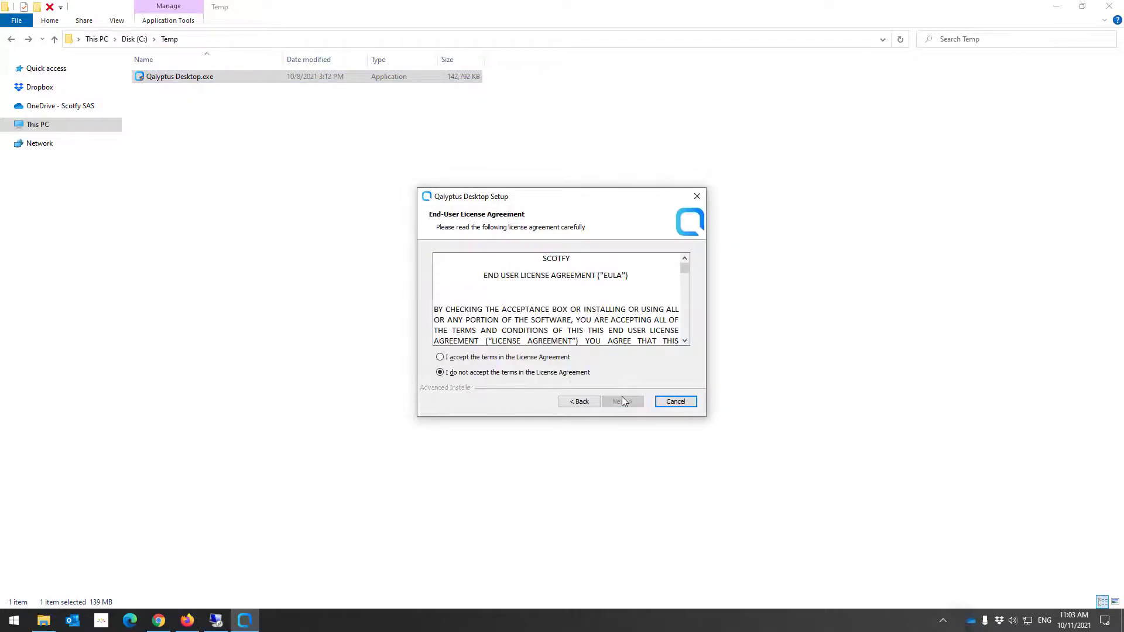
pyautogui.click(523, 358)
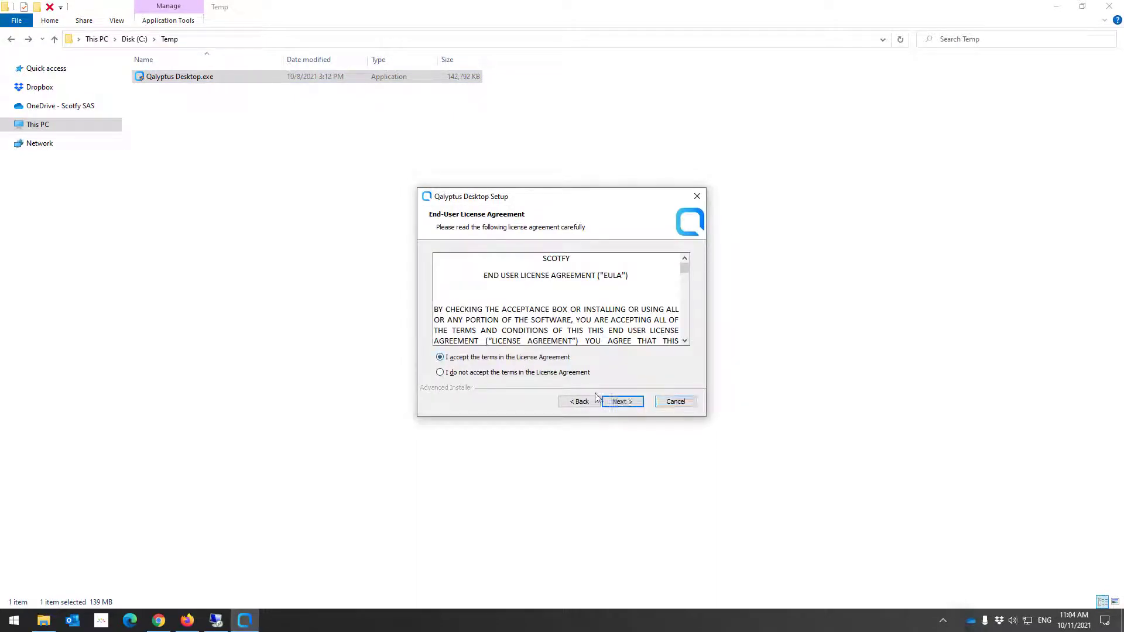
# - Install Qalyptus Desktop to the default folder, launch it, then minimize it
pyautogui.click(619, 401)
pyautogui.click(617, 401)
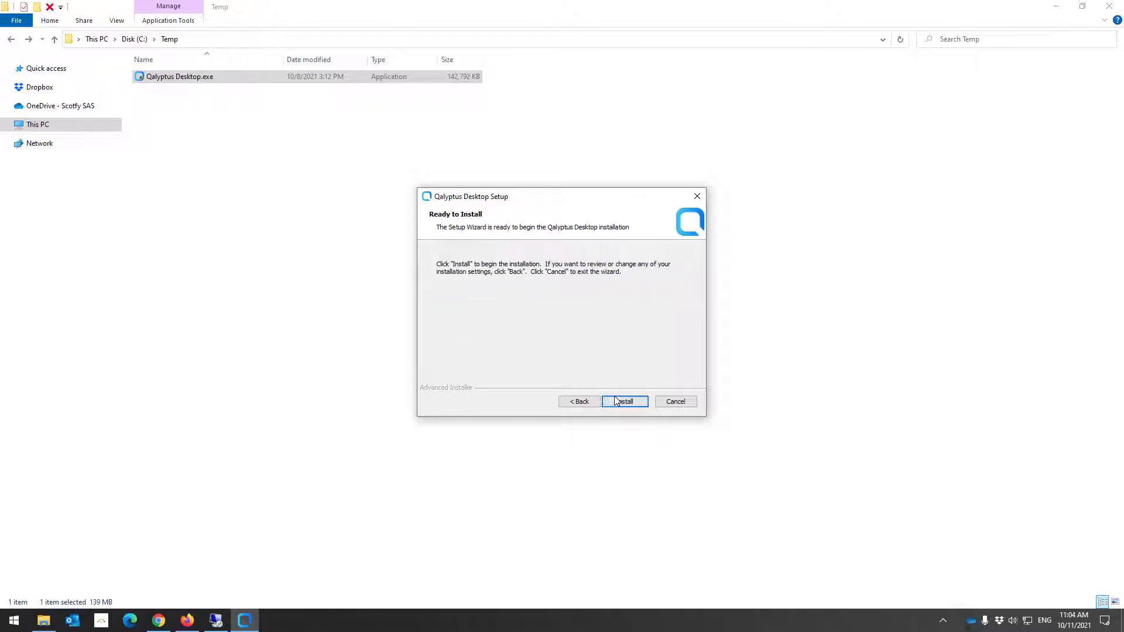
pyautogui.click(620, 401)
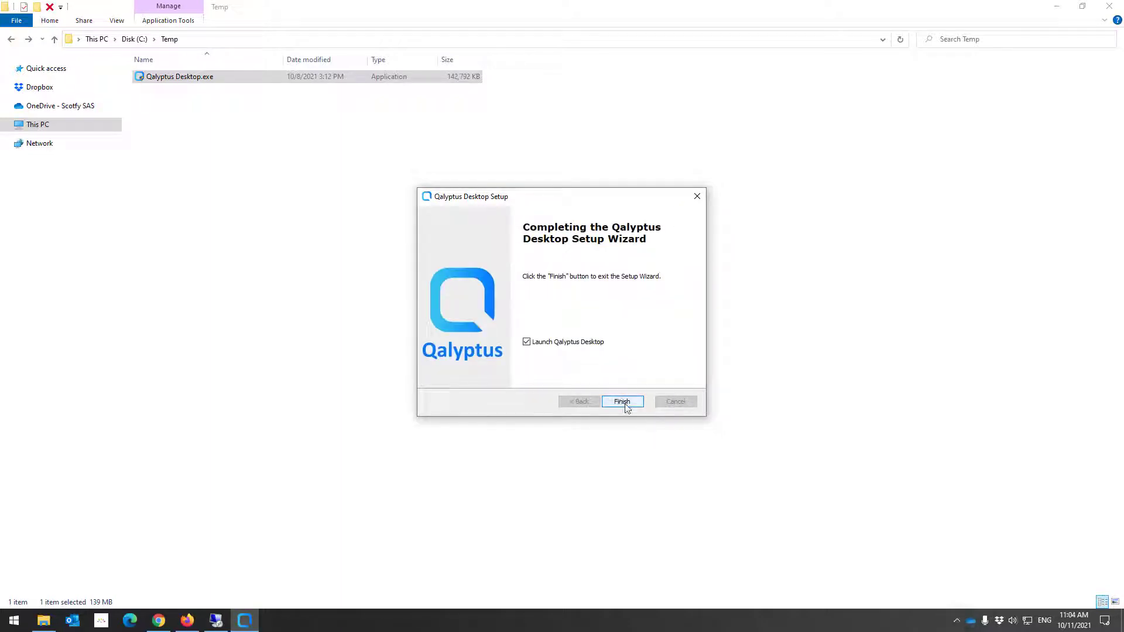
pyautogui.click(625, 406)
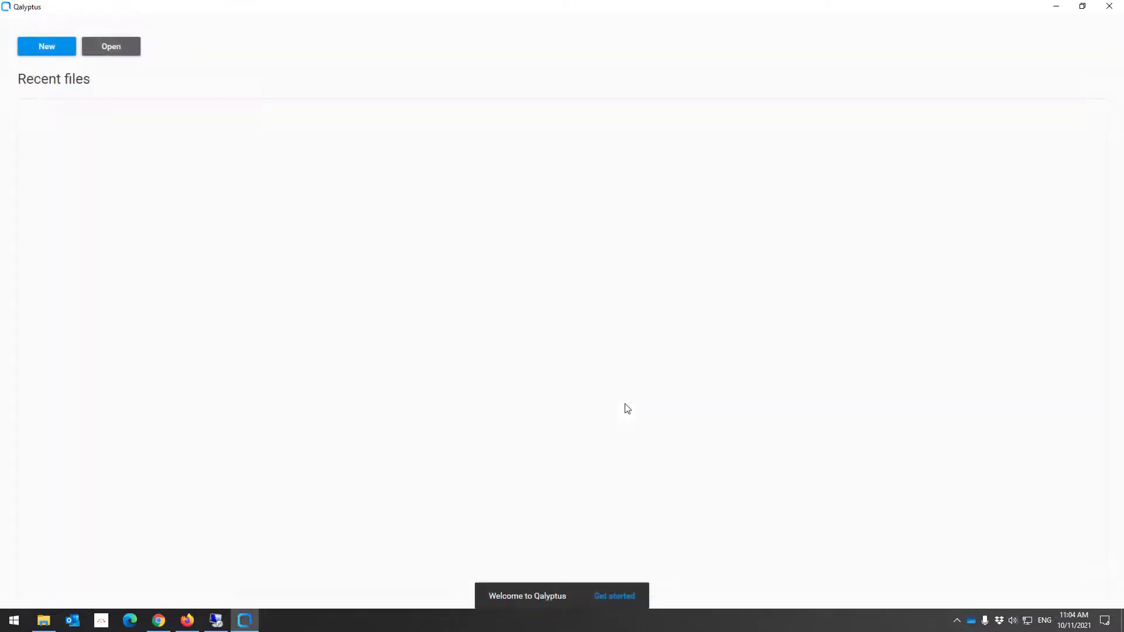
pyautogui.click(1056, 7)
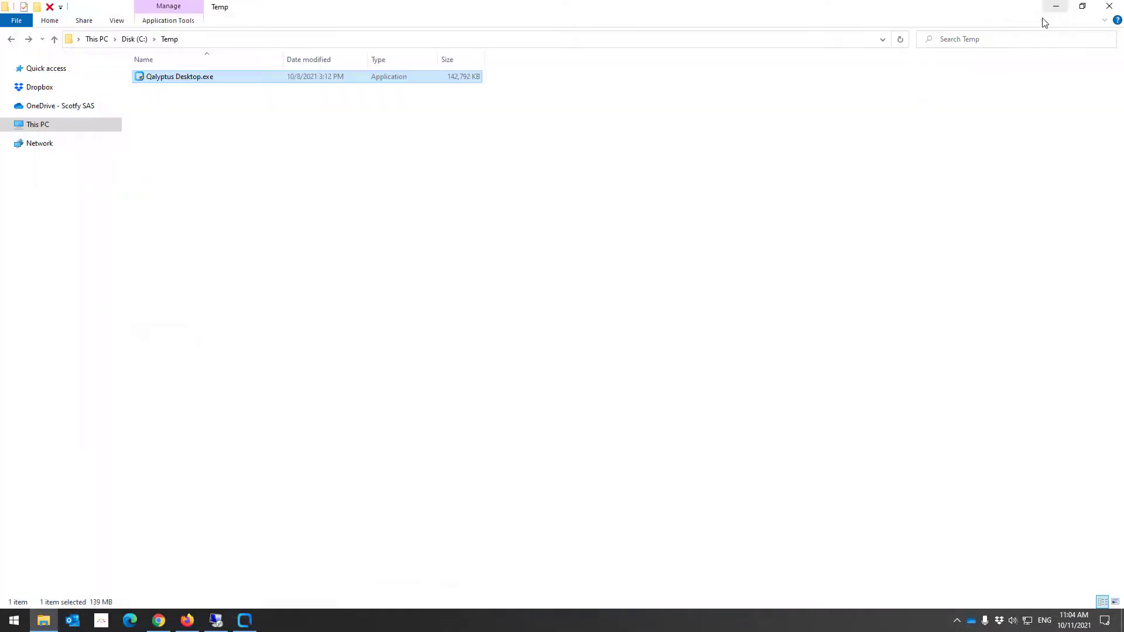
# - On the server, view License management's Professional access allocations, showing one allocated QALYPTUS user
pyautogui.click(217, 623)
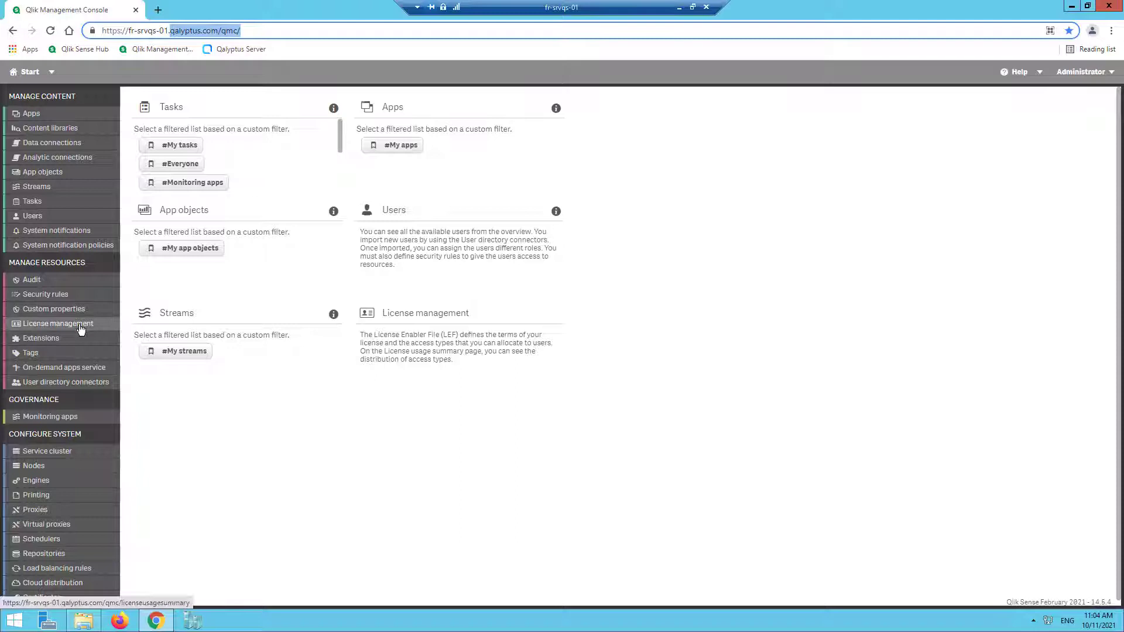
pyautogui.click(58, 323)
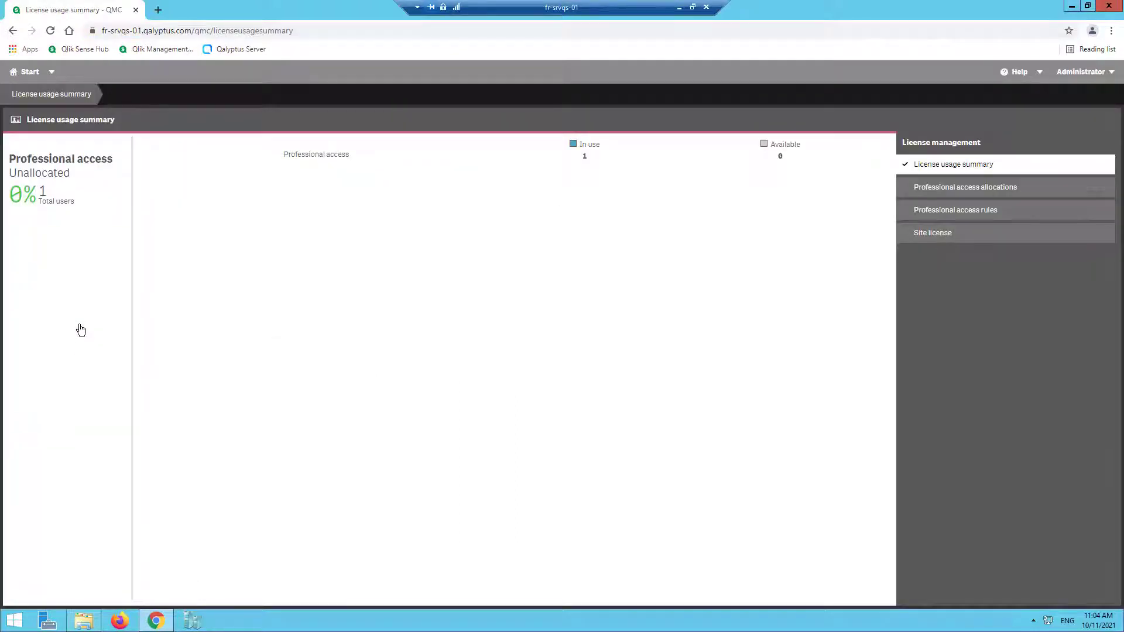
pyautogui.click(924, 189)
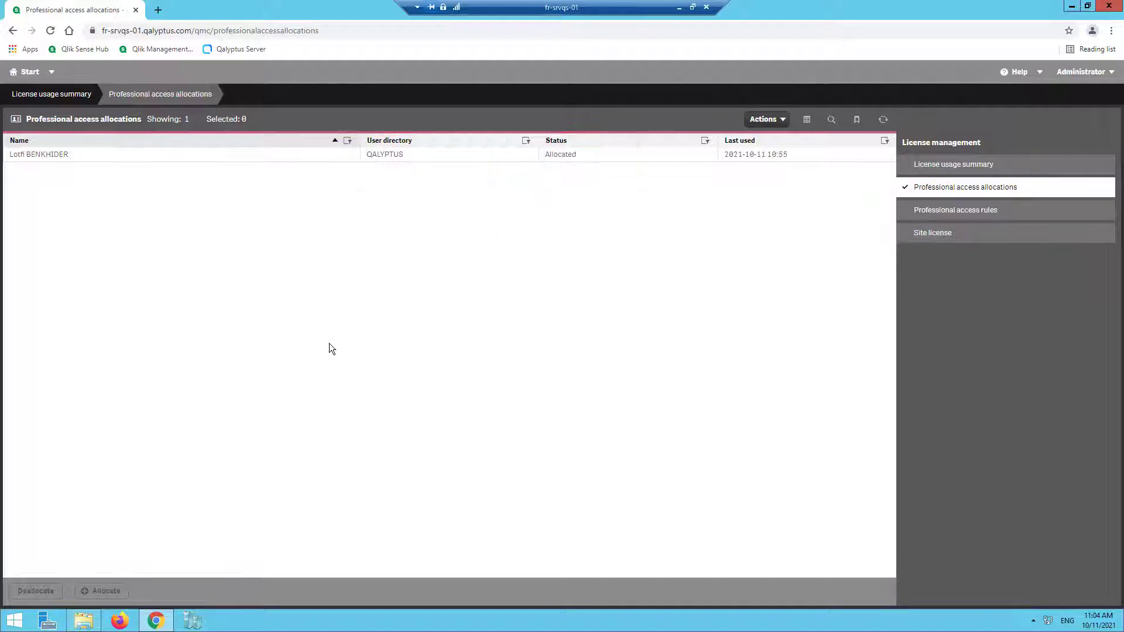
# - Open Windows Firewall with Advanced Security and start a new inbound rule
pyautogui.click(9, 621)
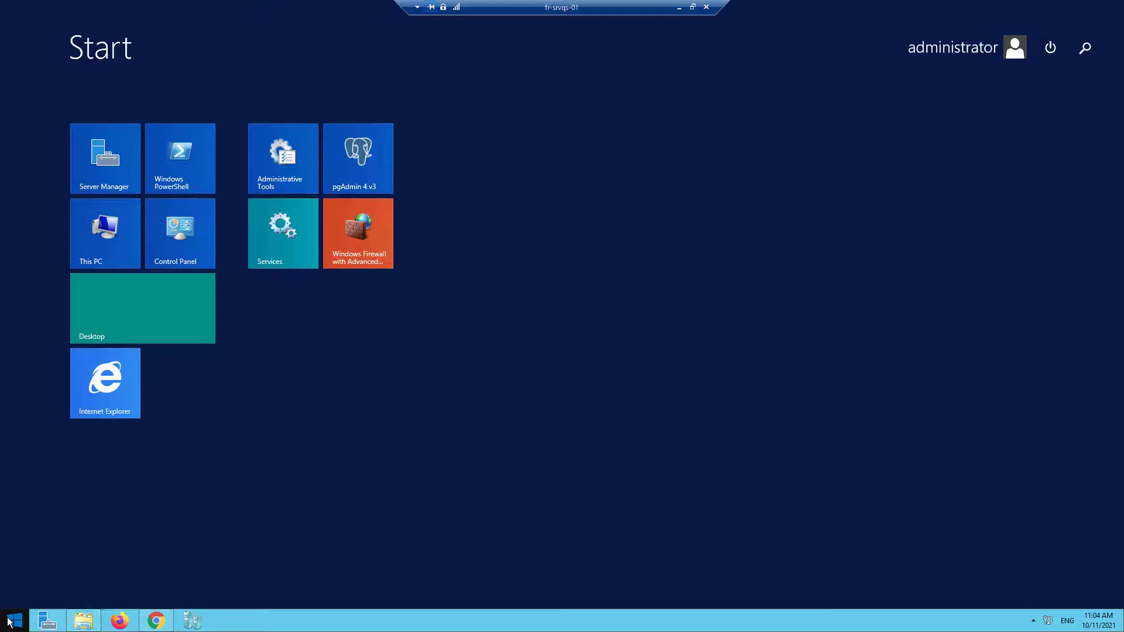
pyautogui.click(362, 231)
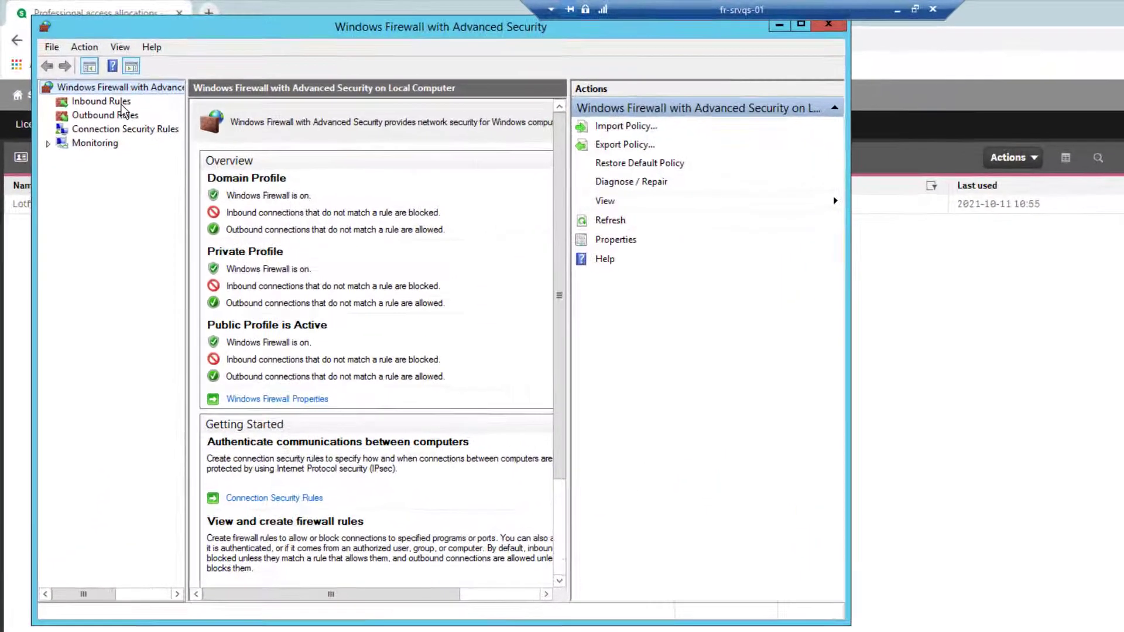
pyautogui.click(94, 78)
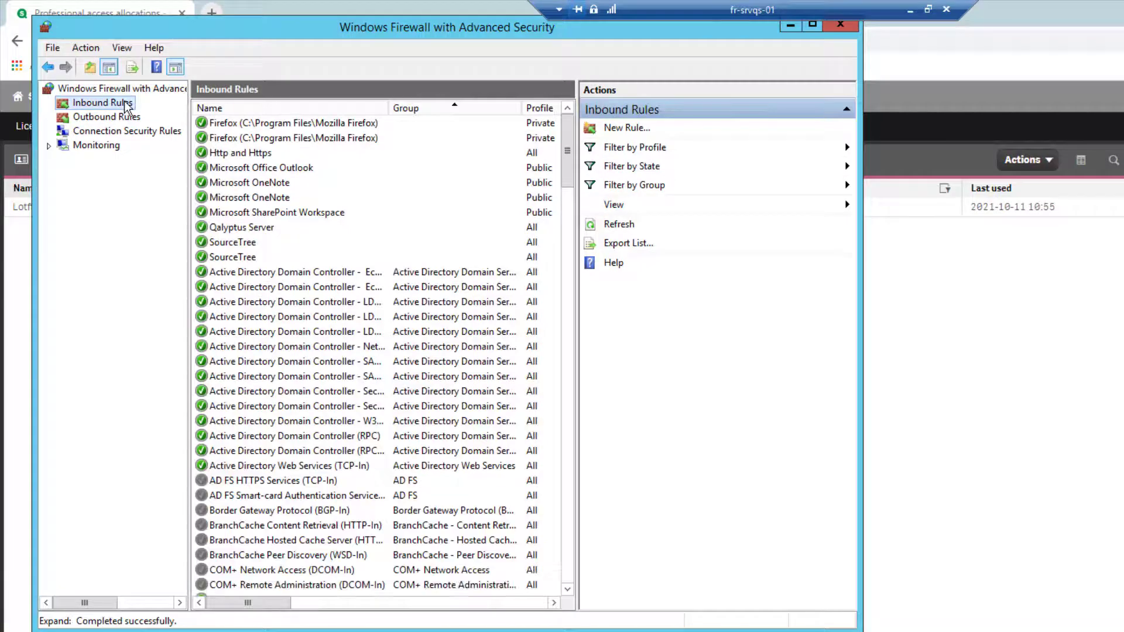
pyautogui.rightClick(124, 103)
pyautogui.click(163, 112)
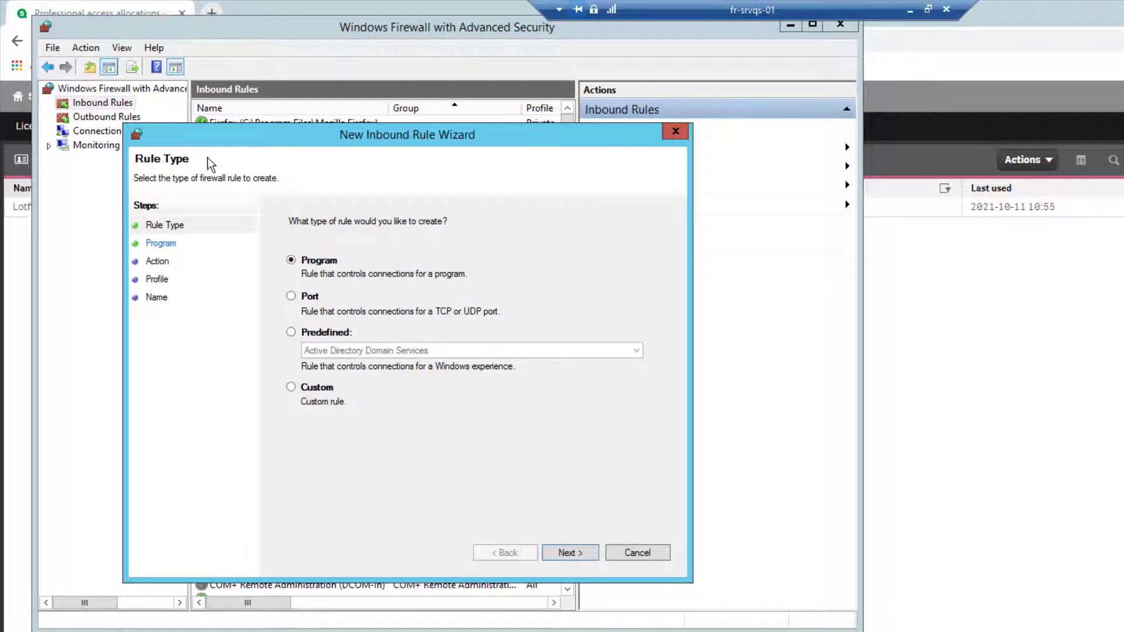
# - Create the 'Qlik Sense' port rule allowing TCP 4747, 4242 and 4243 on all profiles
pyautogui.click(292, 297)
pyautogui.click(573, 554)
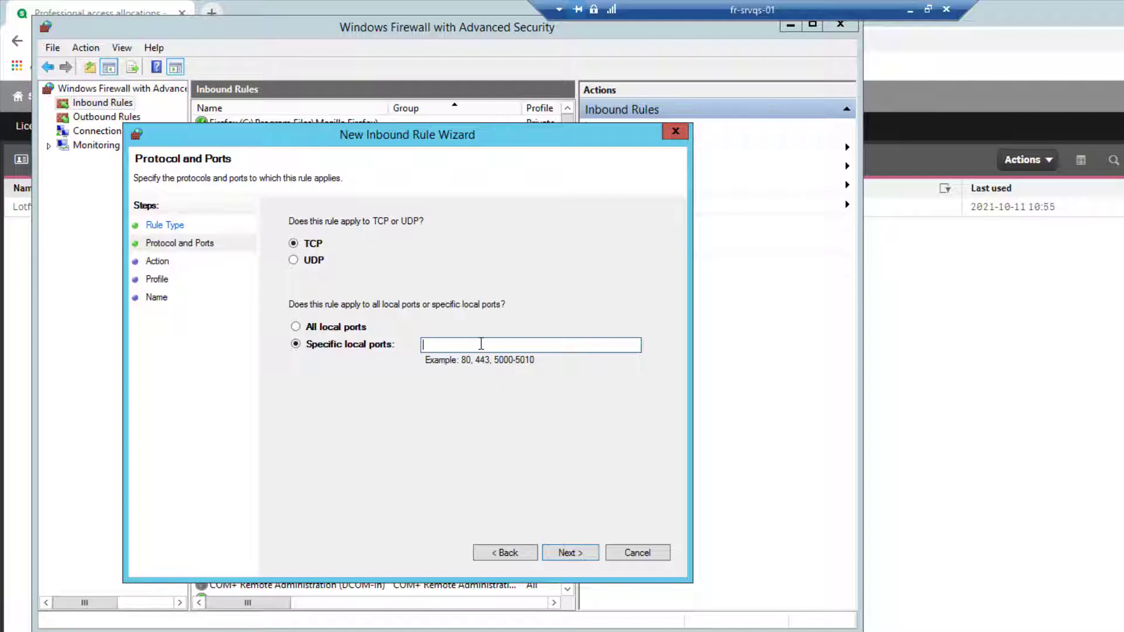
pyautogui.write('4747, ')
pyautogui.write('4242, ')
pyautogui.write('4243')
pyautogui.click(579, 555)
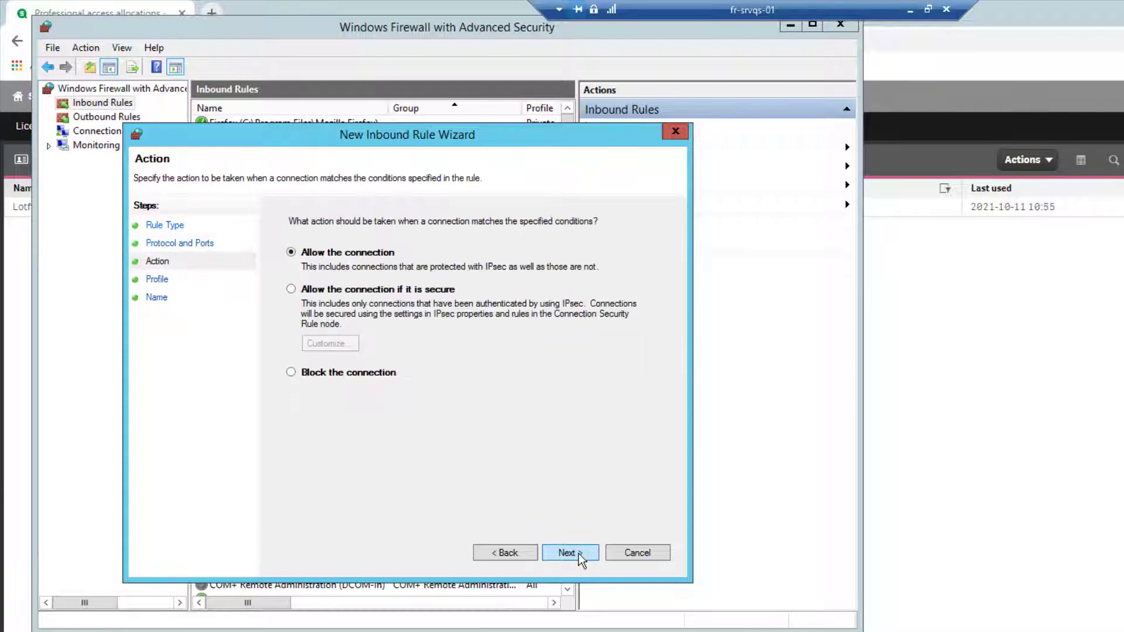
pyautogui.click(579, 556)
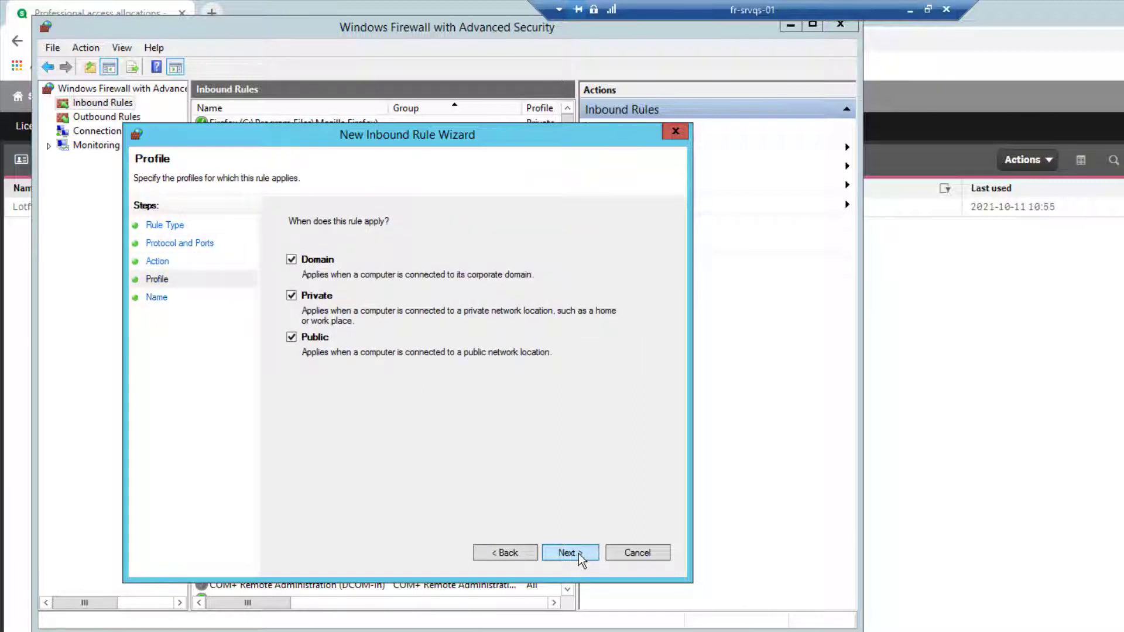
pyautogui.click(580, 559)
pyautogui.write('Ql')
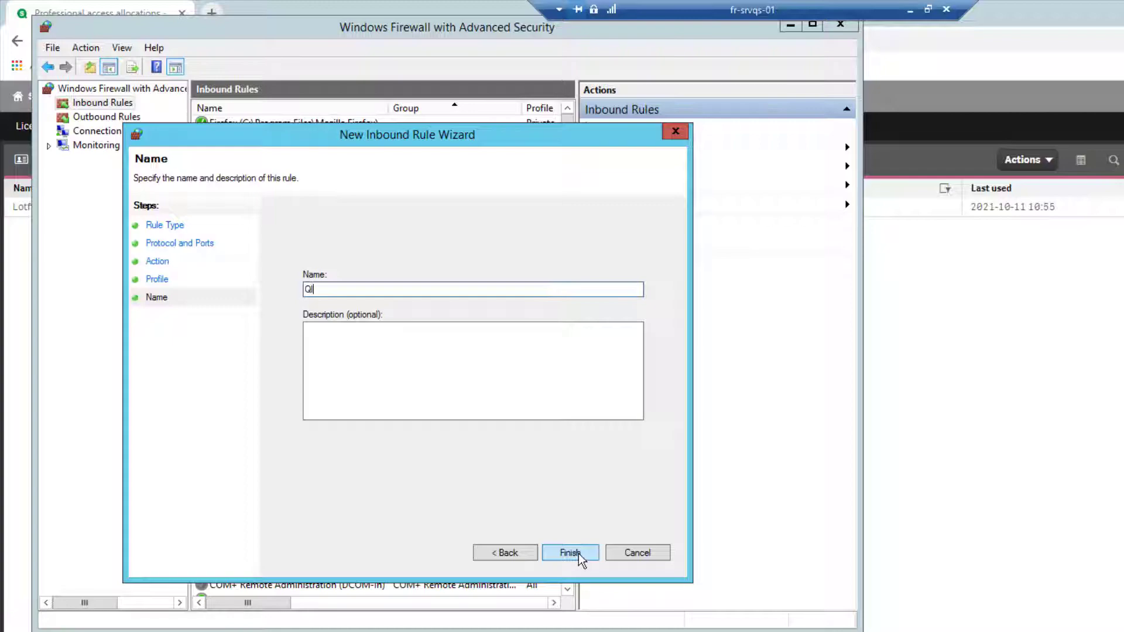
pyautogui.write('ik Sense')
pyautogui.click(567, 553)
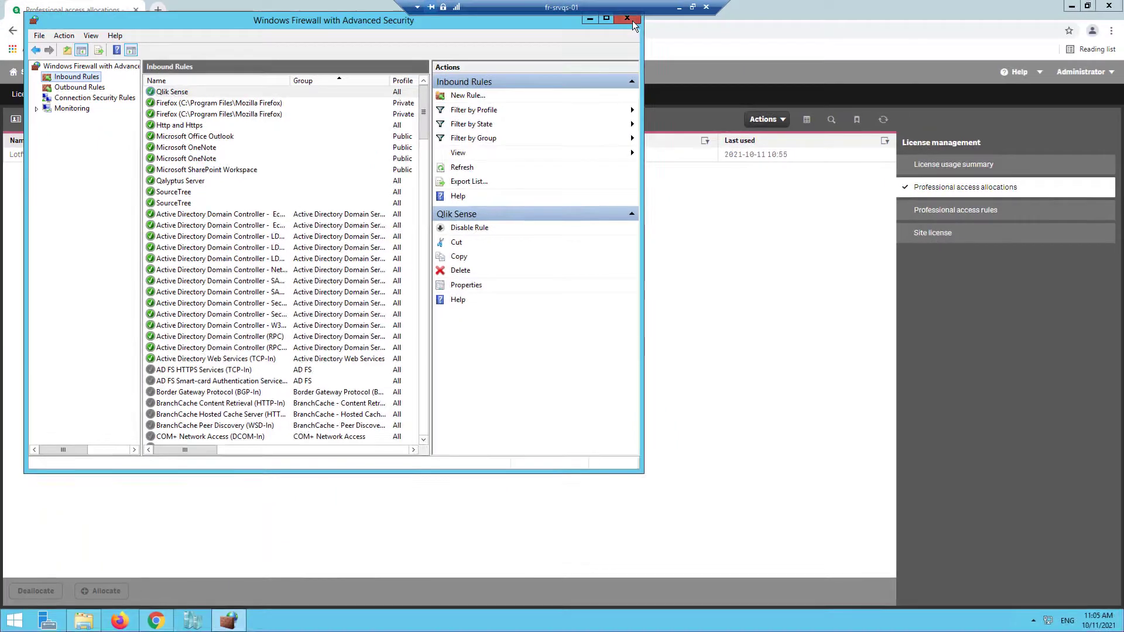
# - Close the firewall and check the msvm Azure inbound rules for ports 4242, 4243, 4747
pyautogui.click(632, 20)
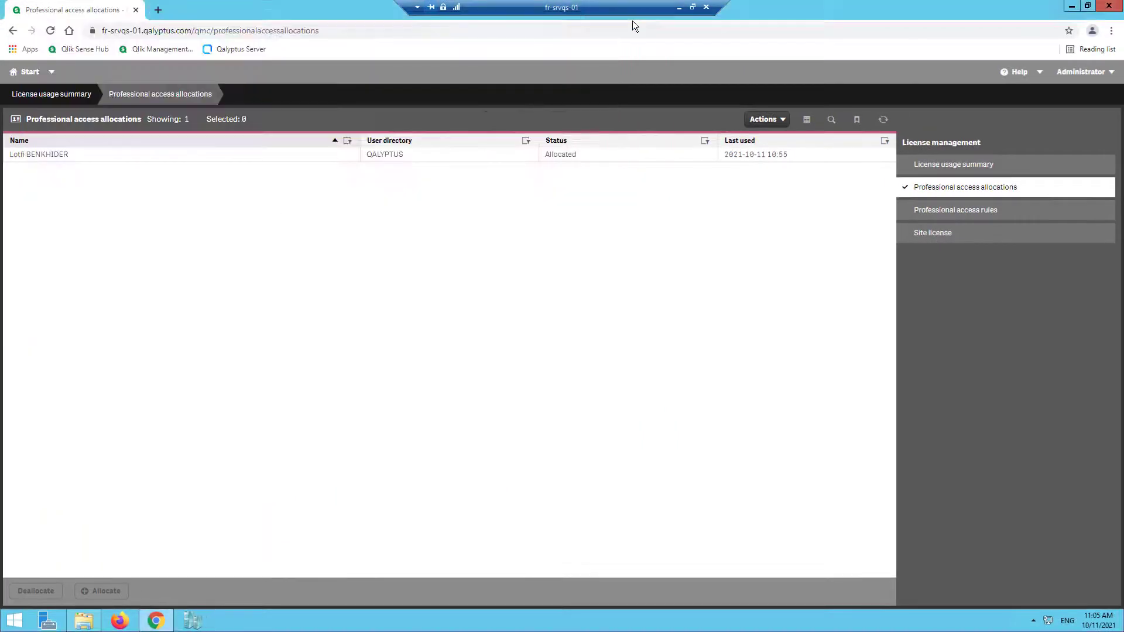
pyautogui.click(679, 9)
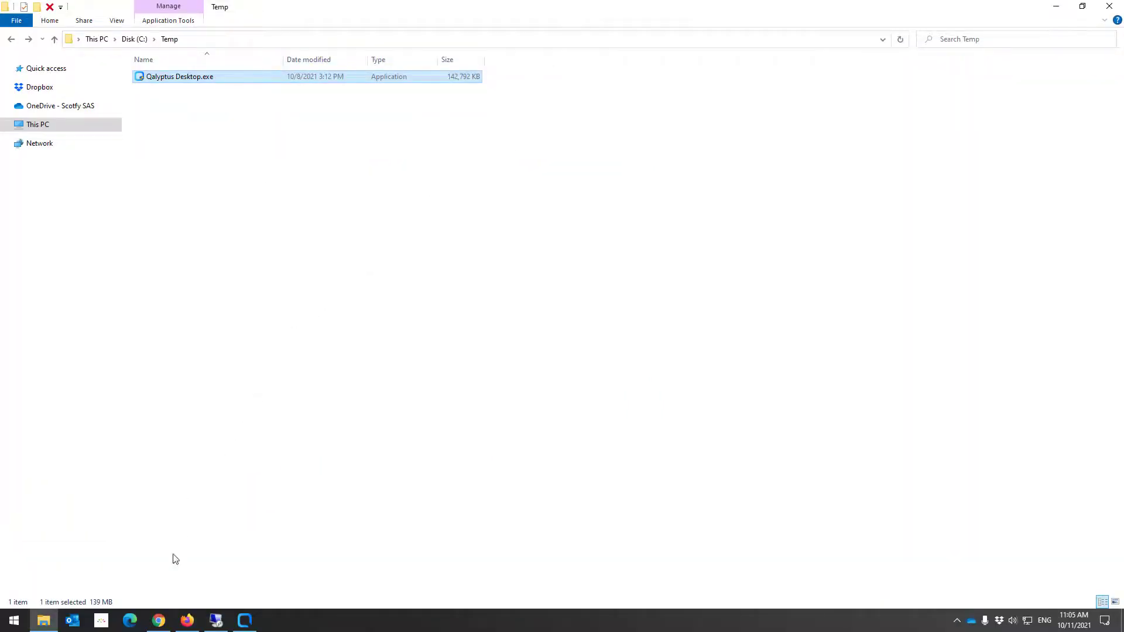
pyautogui.click(159, 621)
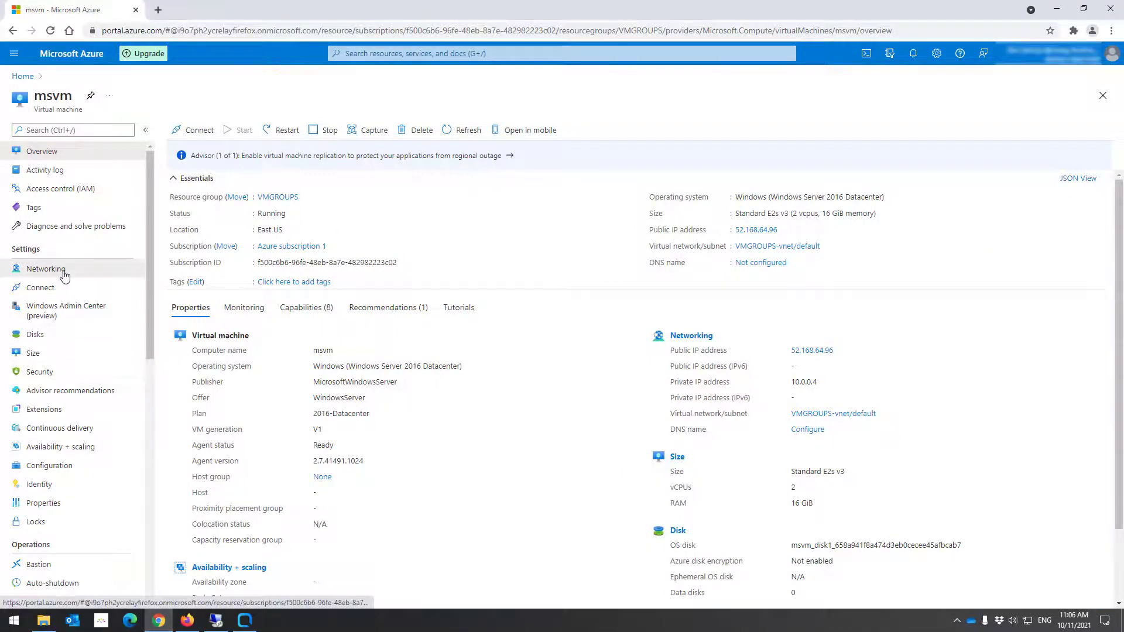
pyautogui.click(47, 269)
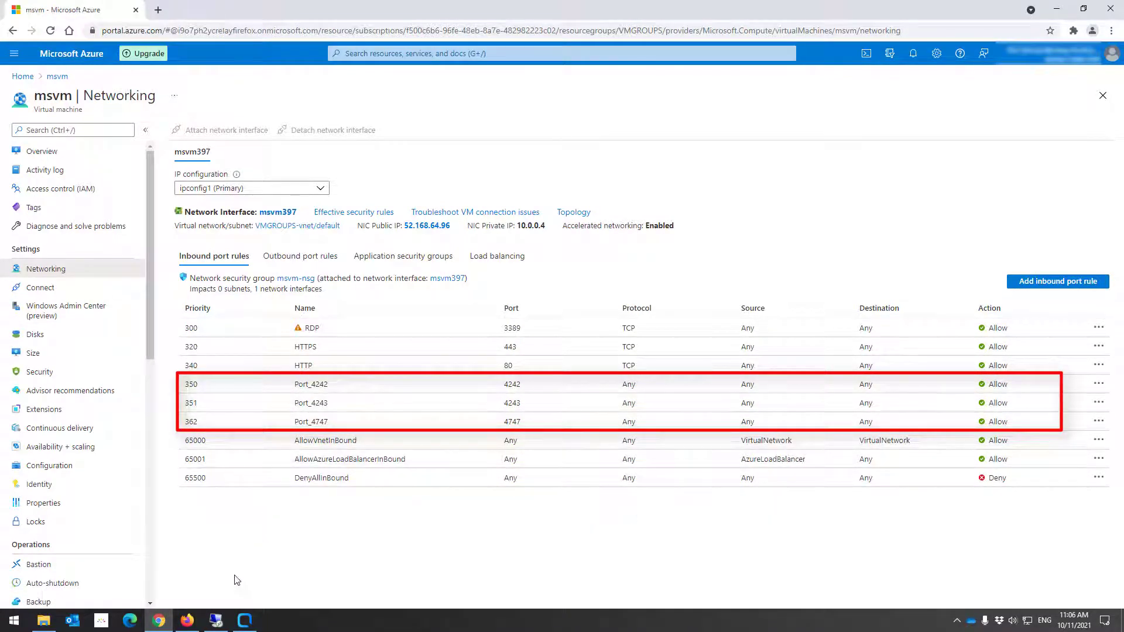
pyautogui.click(216, 621)
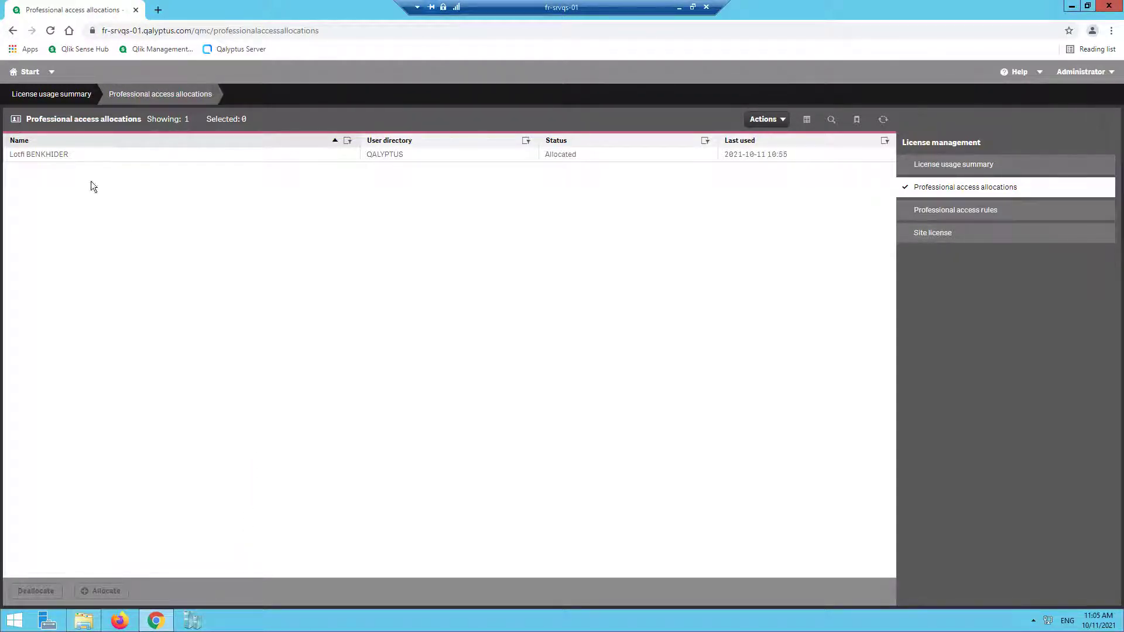
# - Open the QMC Certificates export page and add an empty machine name entry
pyautogui.click(25, 71)
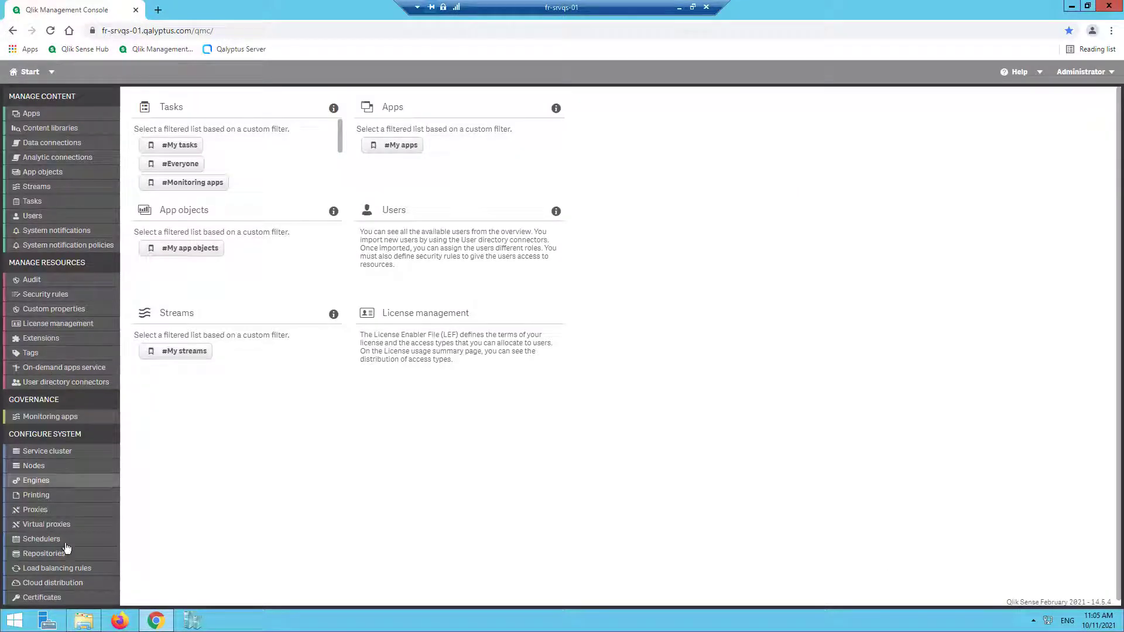
pyautogui.click(88, 598)
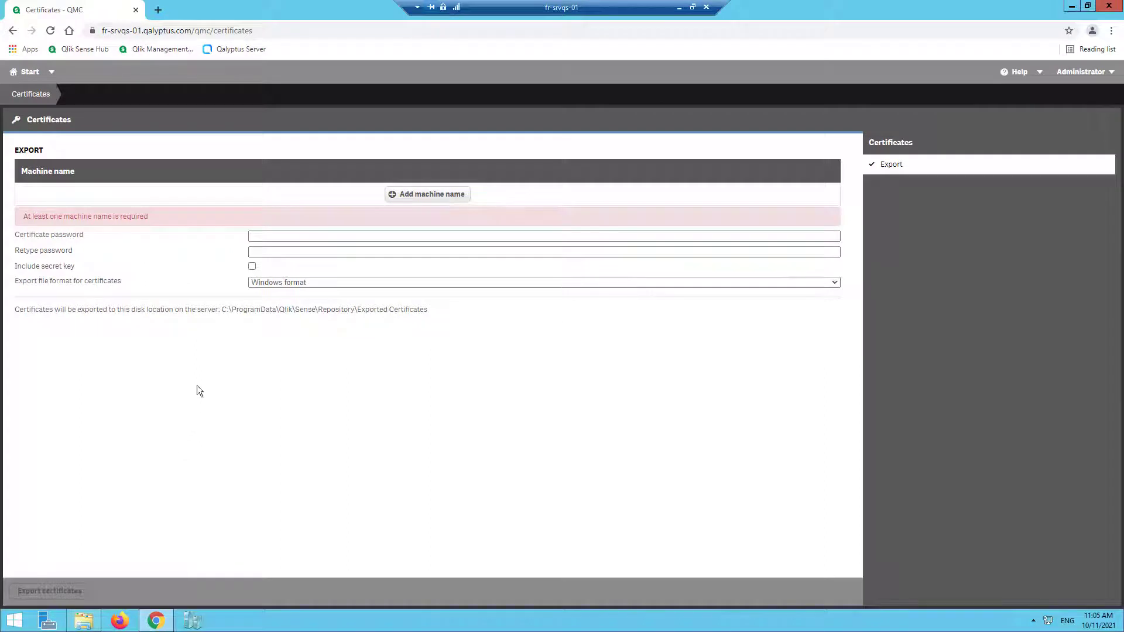
pyautogui.click(420, 197)
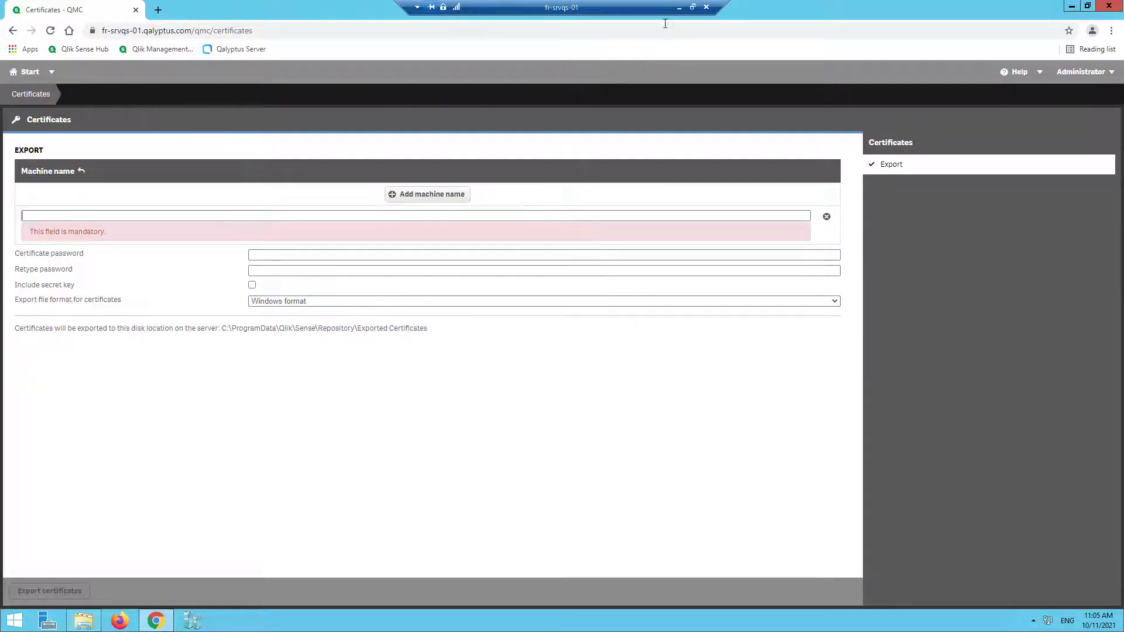
pyautogui.click(678, 7)
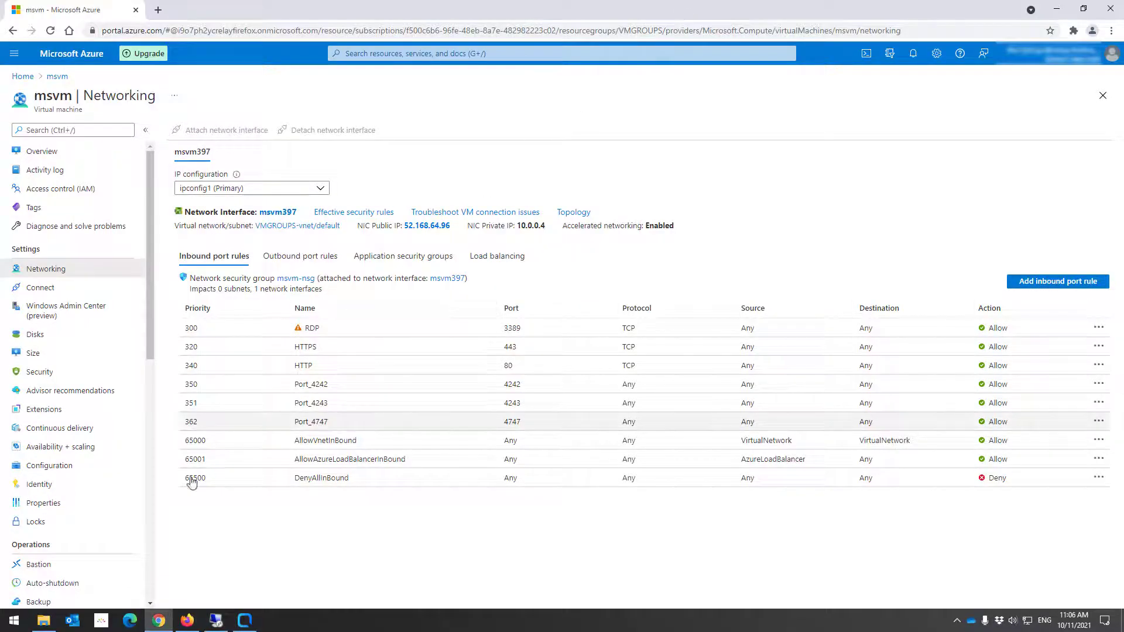
# - Read the client PC's full device name from This PC Properties, then close Settings
pyautogui.click(43, 621)
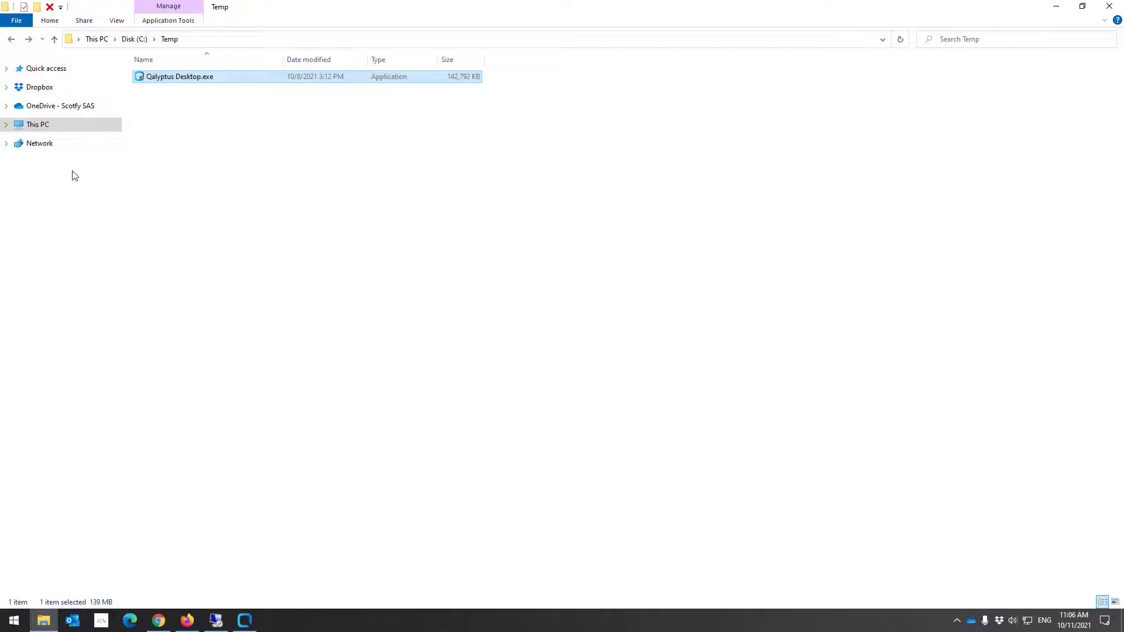
pyautogui.rightClick(61, 125)
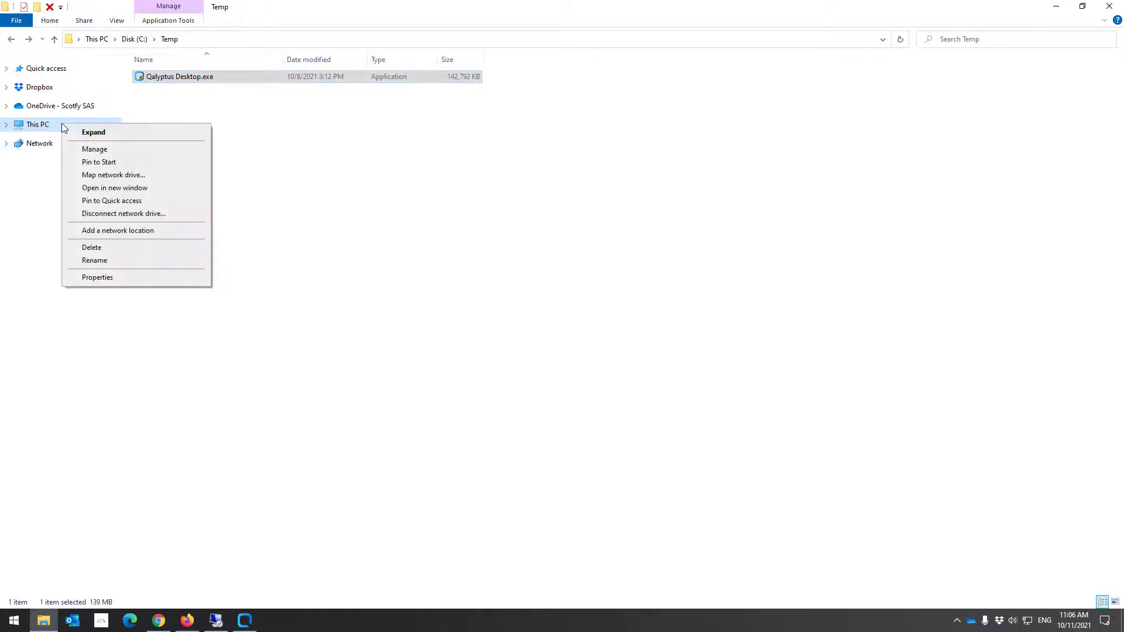
pyautogui.click(98, 278)
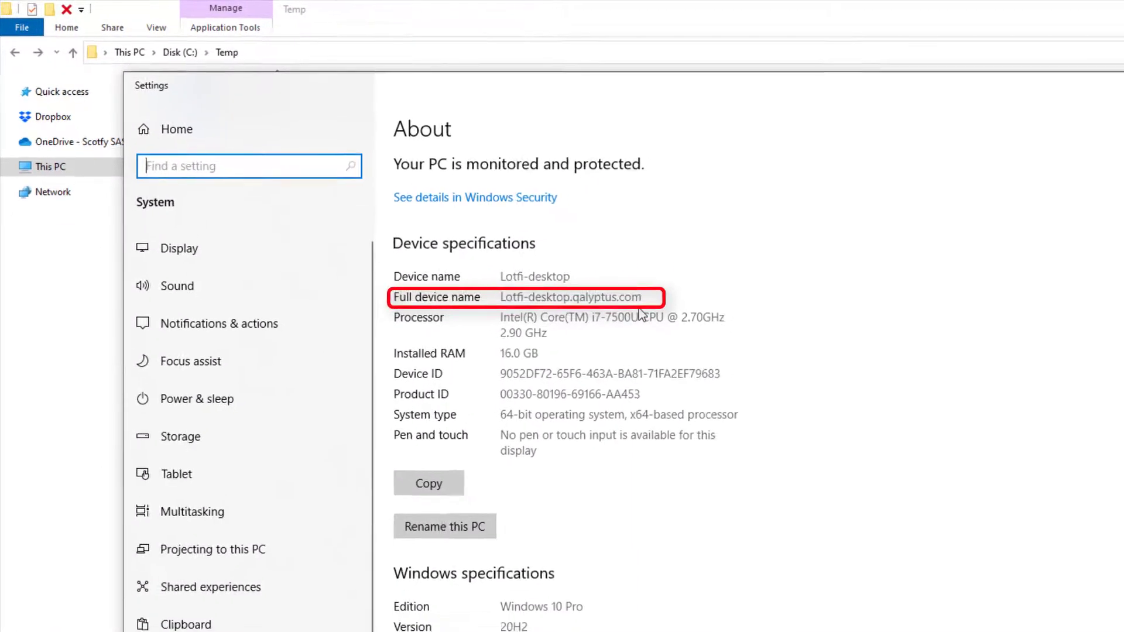
pyautogui.click(1045, 71)
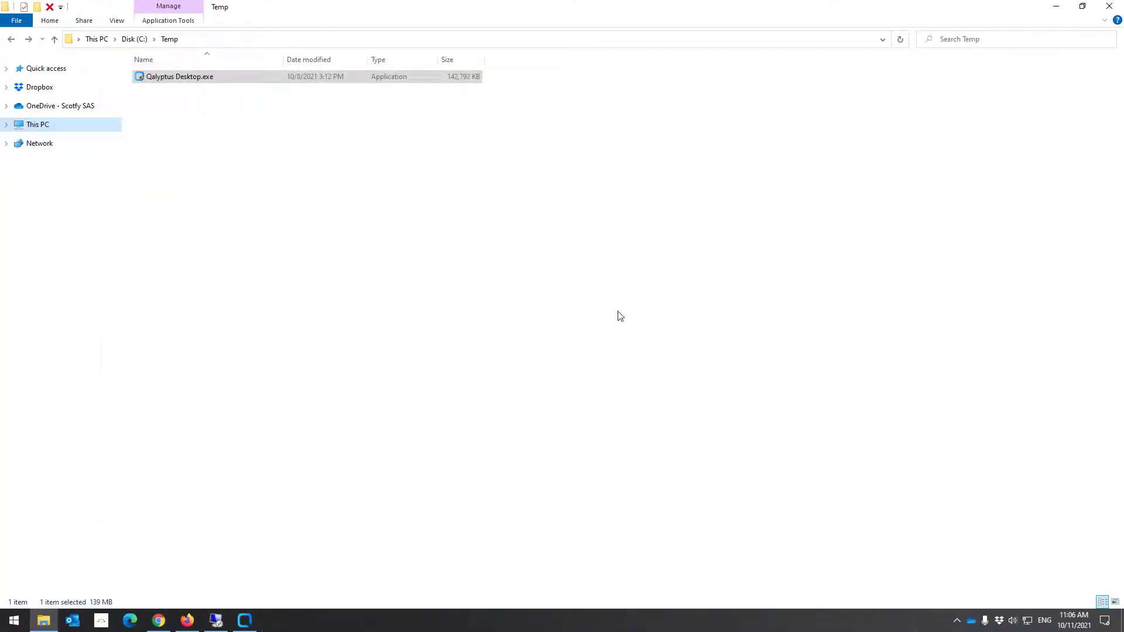
# - Export certificates with secret key for machine lotfi-desktop.qalyptus.com
pyautogui.click(216, 620)
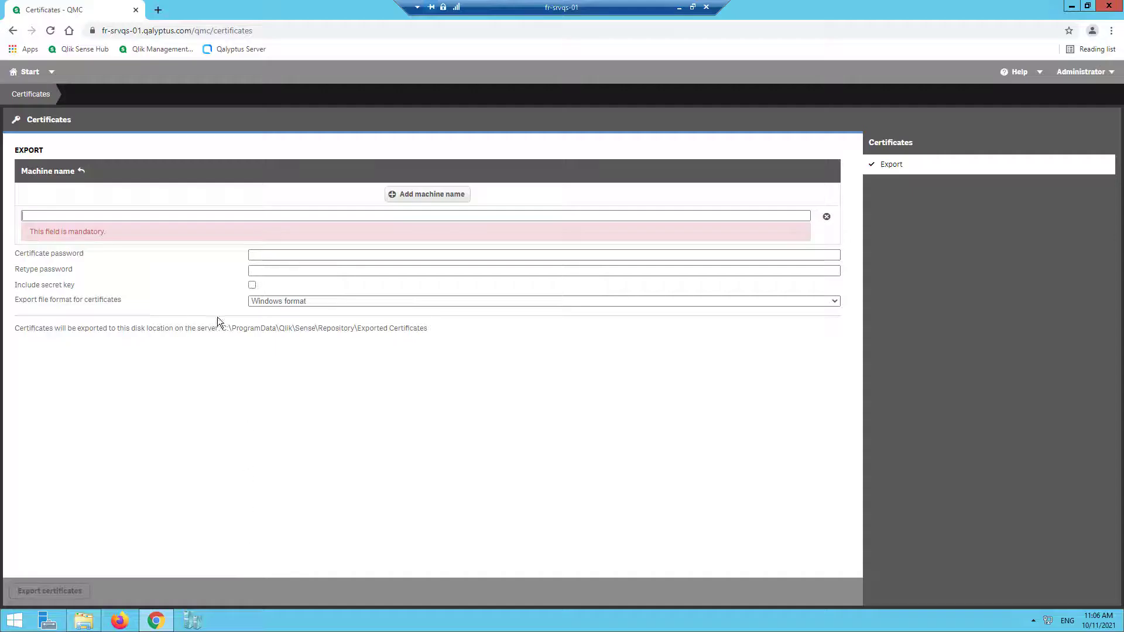
pyautogui.click(203, 217)
pyautogui.write('lotfi-de')
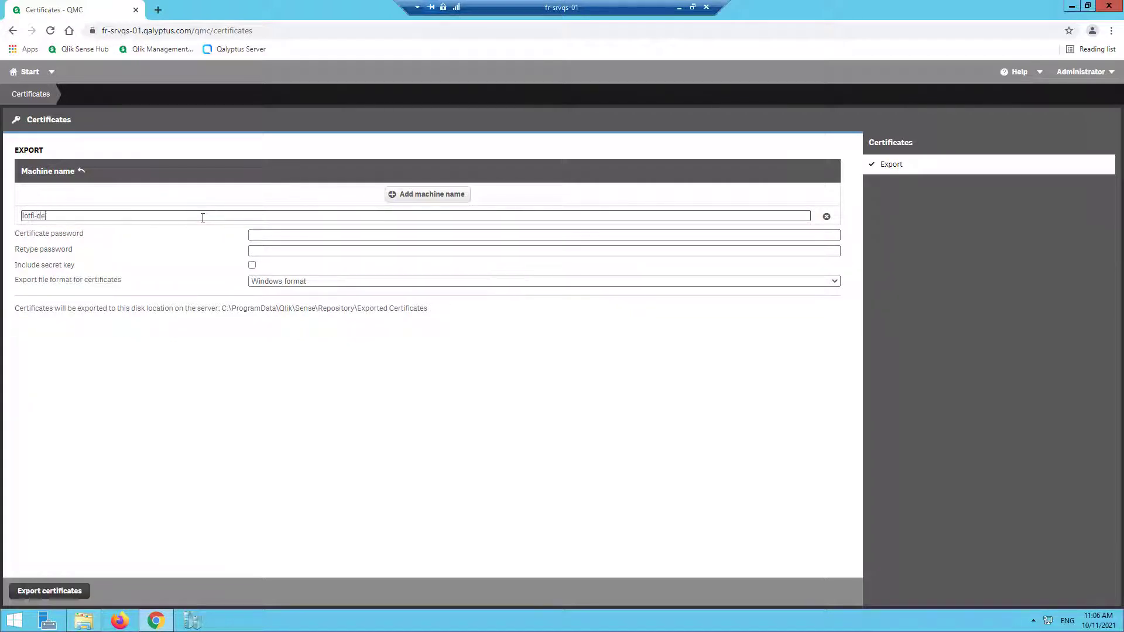
pyautogui.write('sktop.qalyptus.c')
pyautogui.write('om')
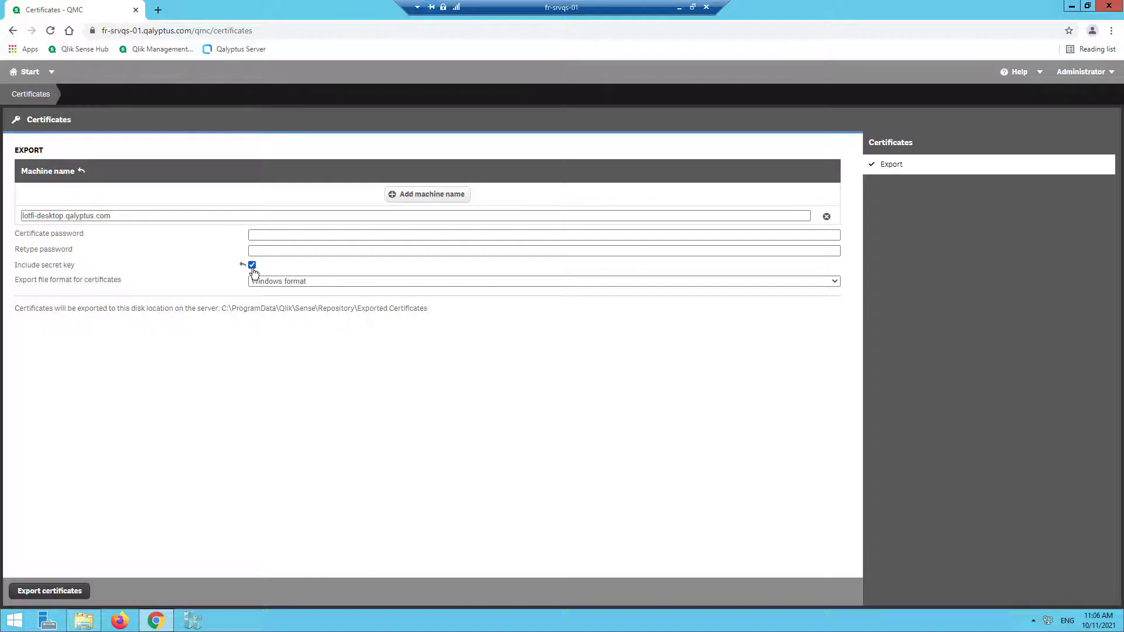
pyautogui.click(58, 593)
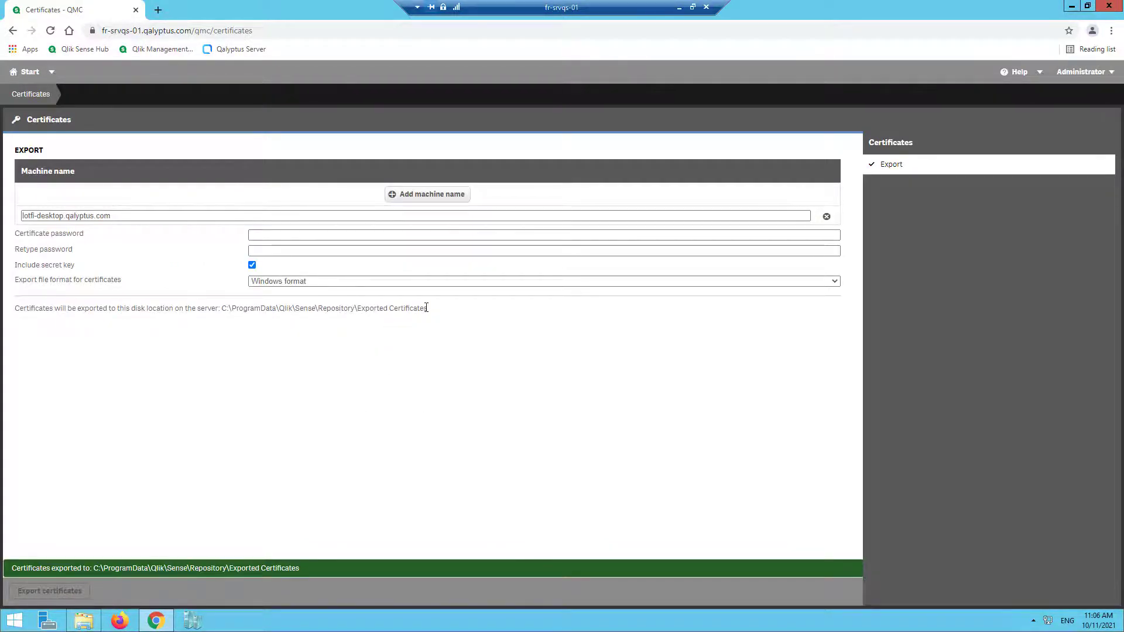
# - Copy the Exported Certificates folder path shown after the export
pyautogui.moveTo(426, 307); pyautogui.dragTo(346, 309)
pyautogui.moveTo(428, 308); pyautogui.dragTo(222, 310)
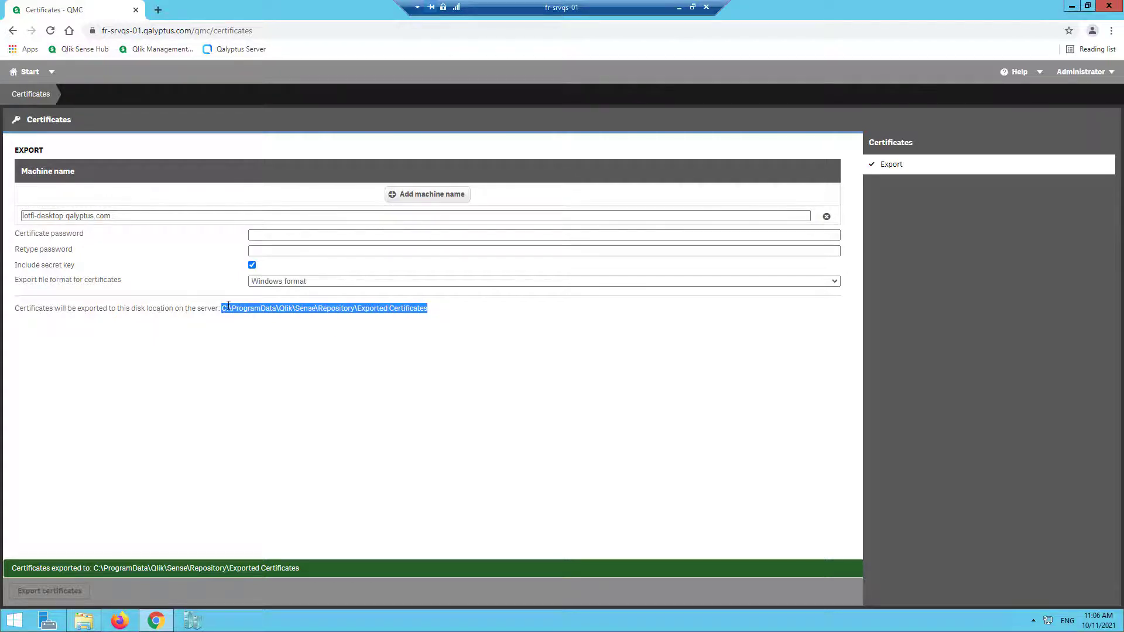
pyautogui.rightClick(229, 308)
pyautogui.click(249, 315)
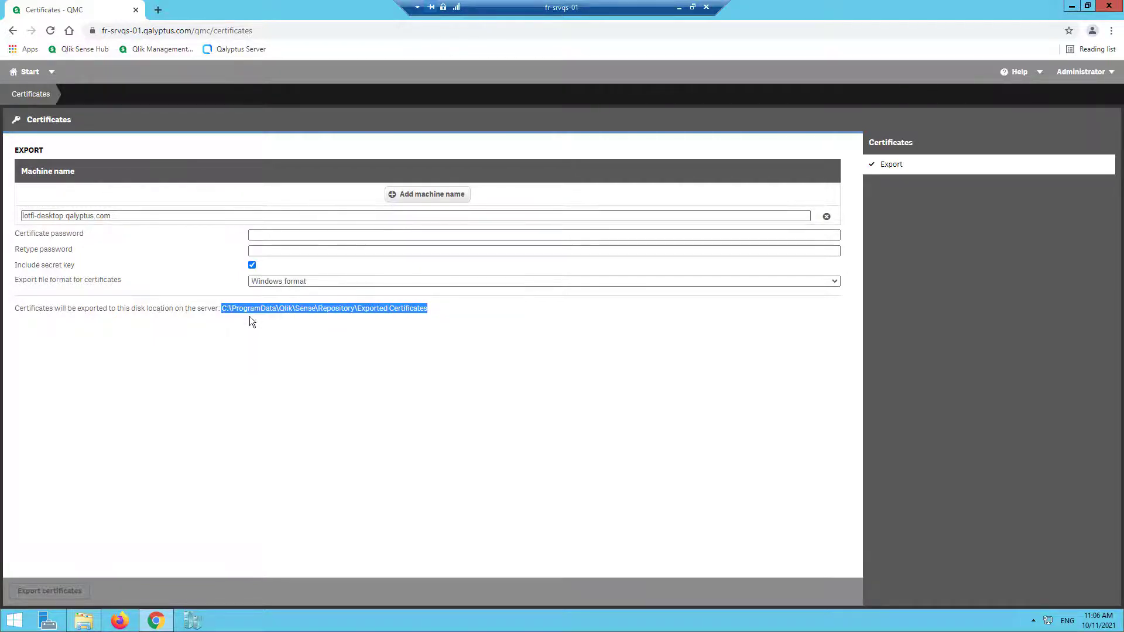
# - In the server's File Explorer, go to the pasted Exported Certificates path and open the machine folder
pyautogui.click(83, 620)
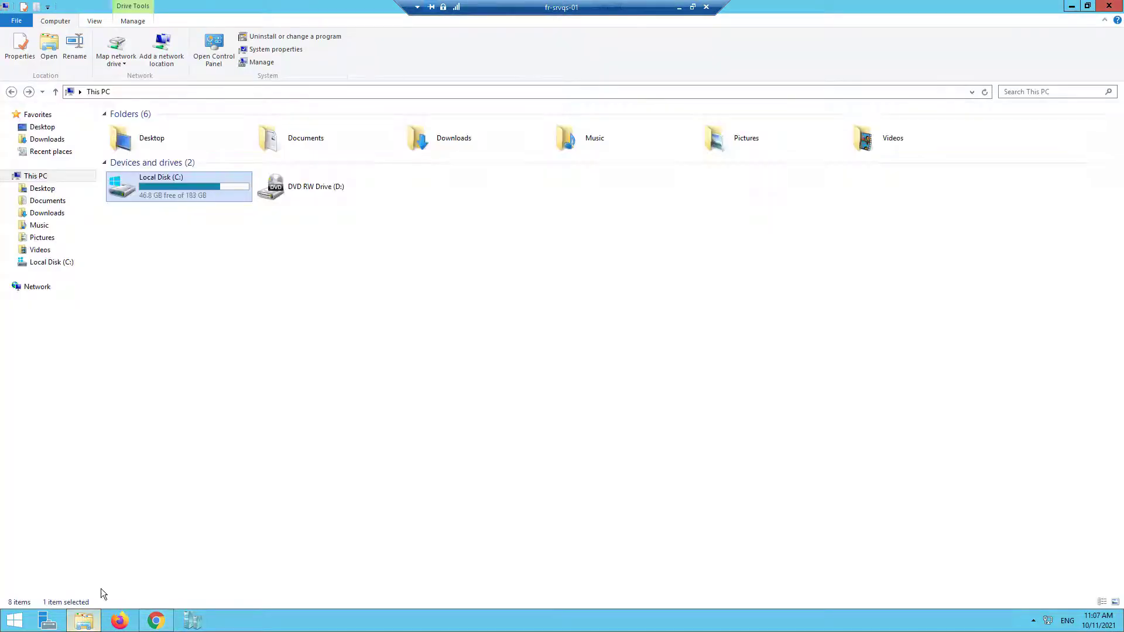
pyautogui.click(219, 94)
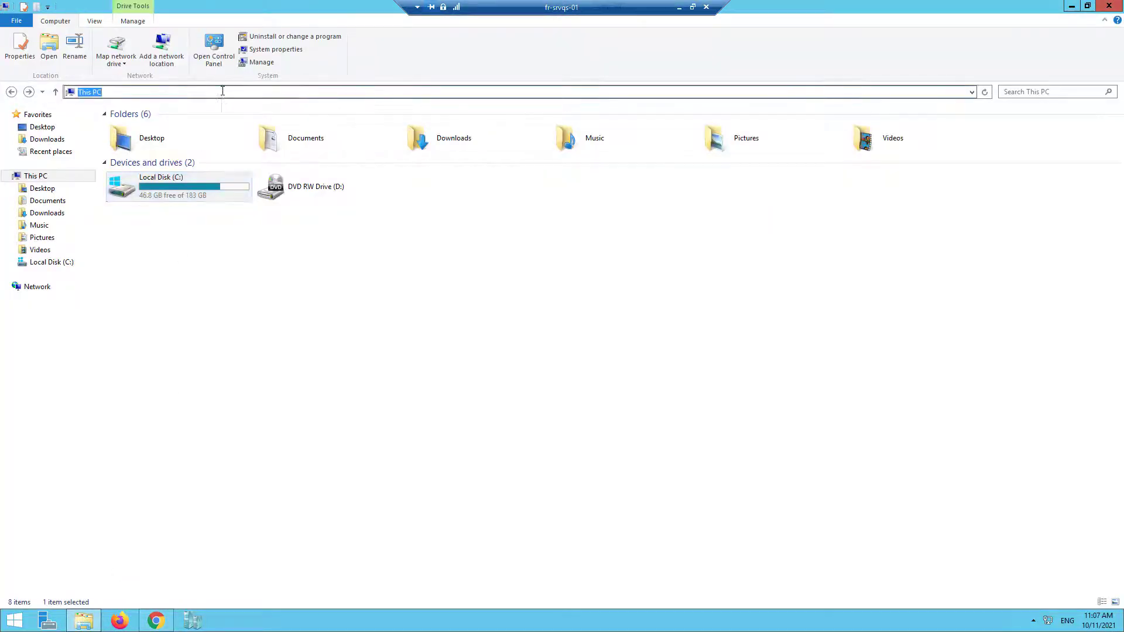
pyautogui.rightClick(221, 92)
pyautogui.click(261, 141)
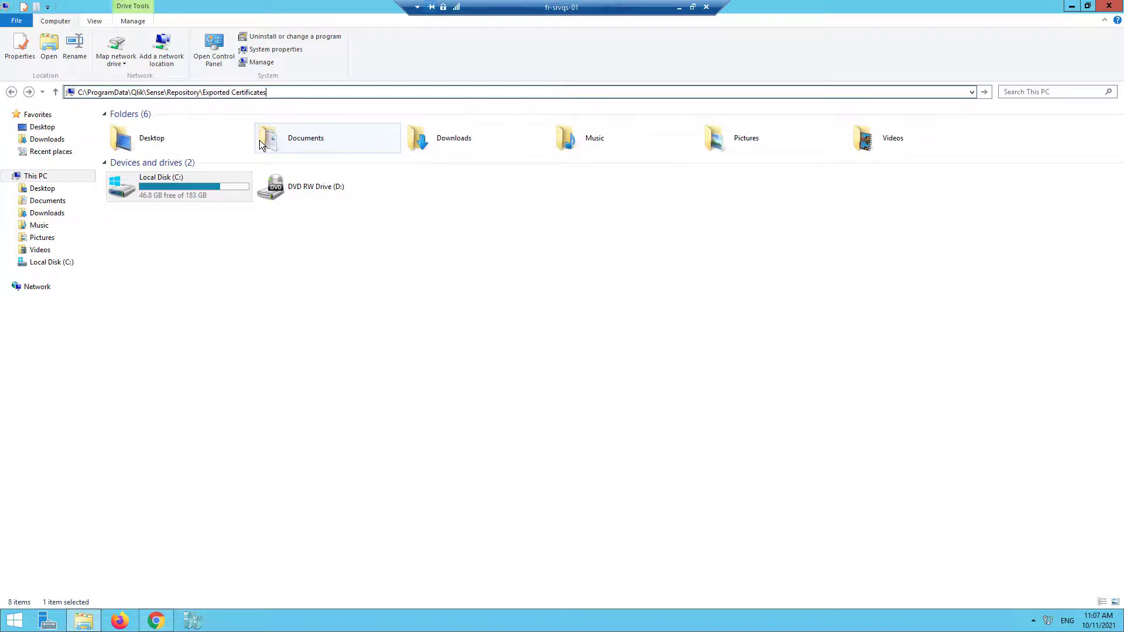
pyautogui.click(986, 93)
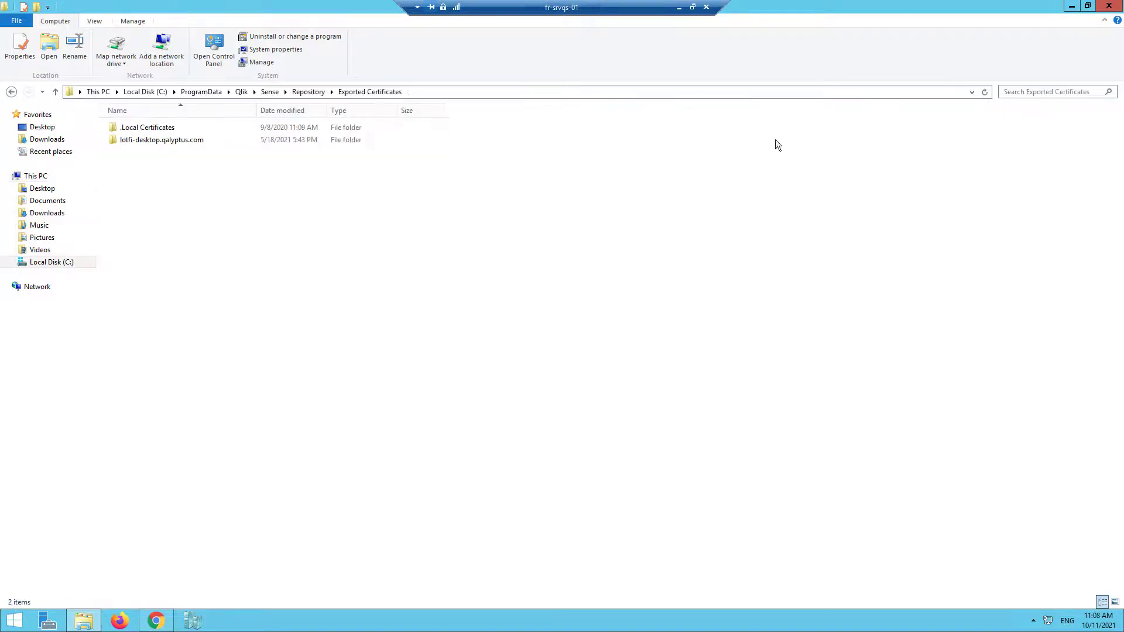
pyautogui.doubleClick(182, 144)
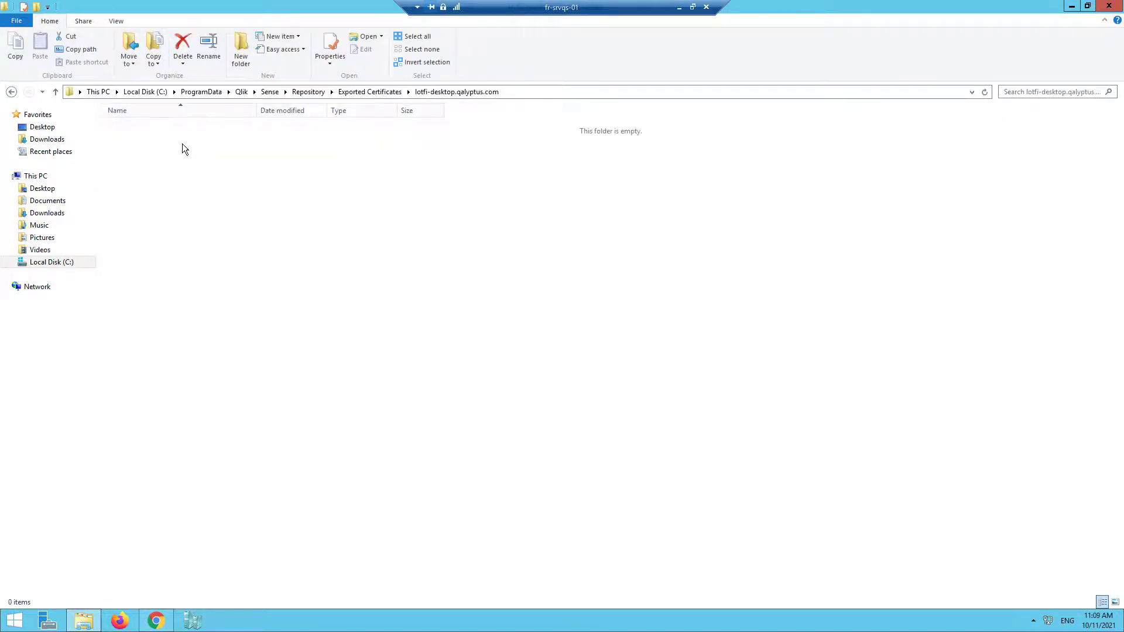
# - Copy client.pfx from the server into the local C:\Temp folder
pyautogui.click(167, 127)
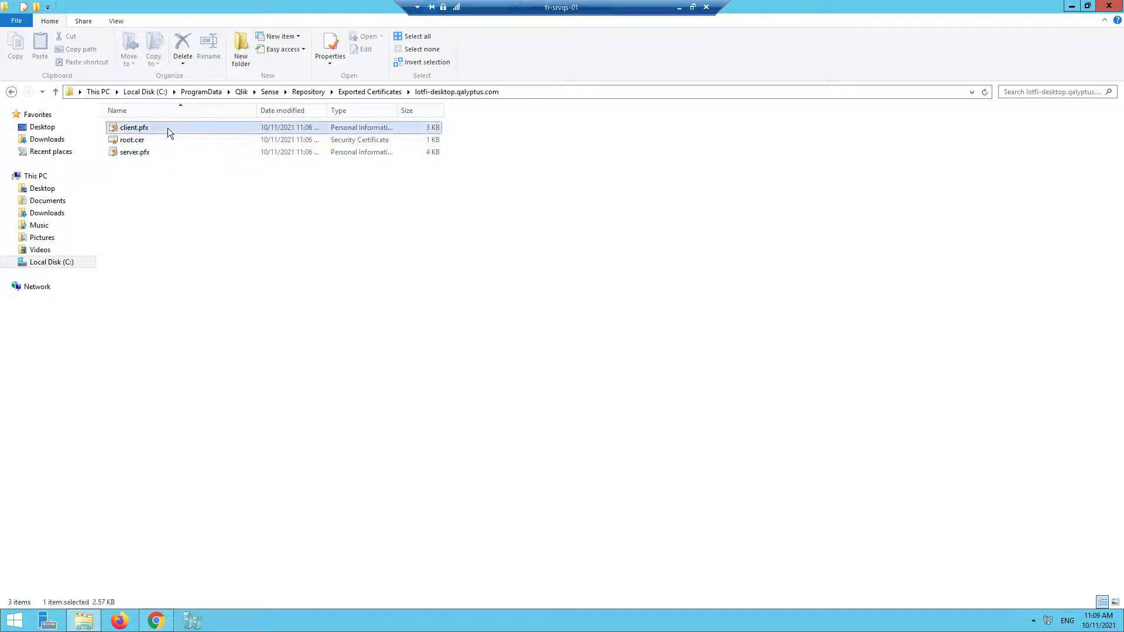
pyautogui.rightClick(168, 127)
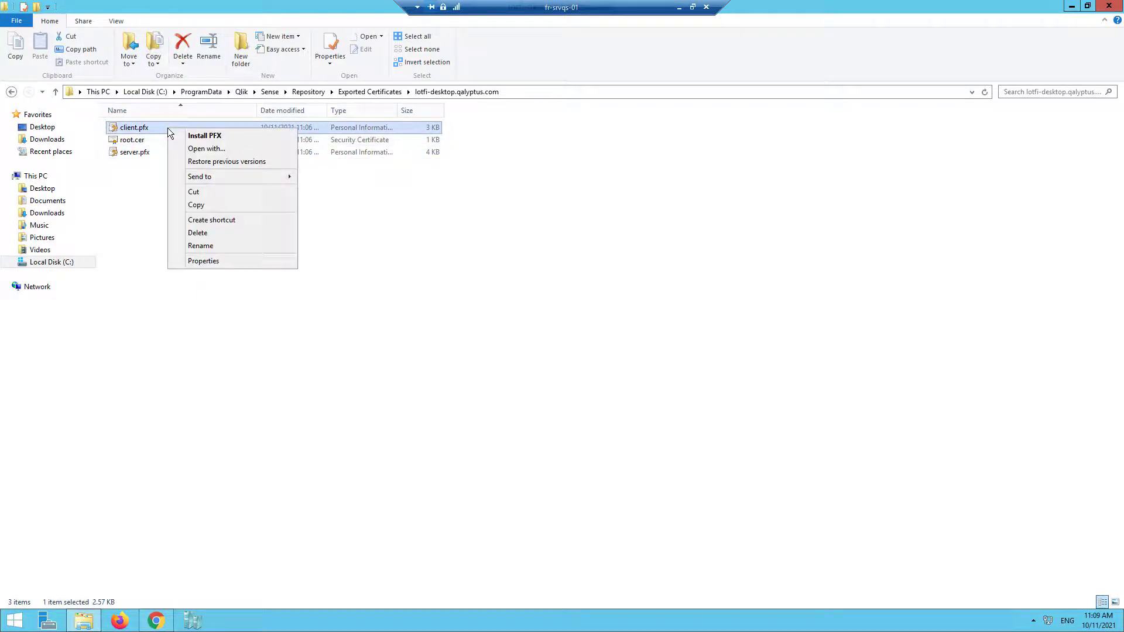
pyautogui.click(225, 206)
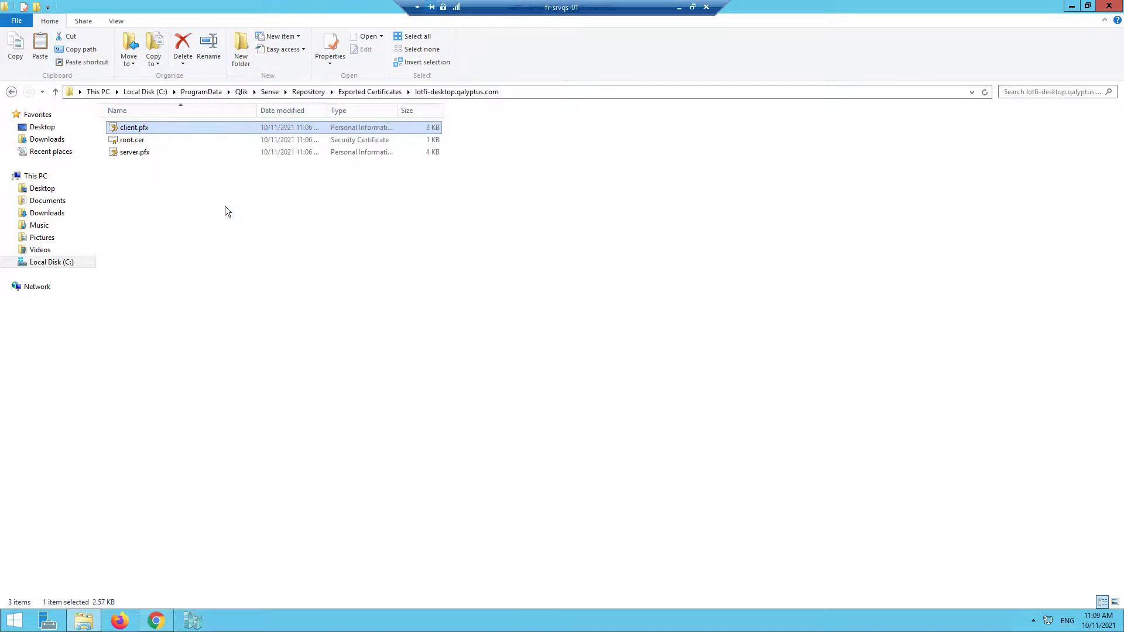
pyautogui.click(680, 11)
pyautogui.rightClick(229, 127)
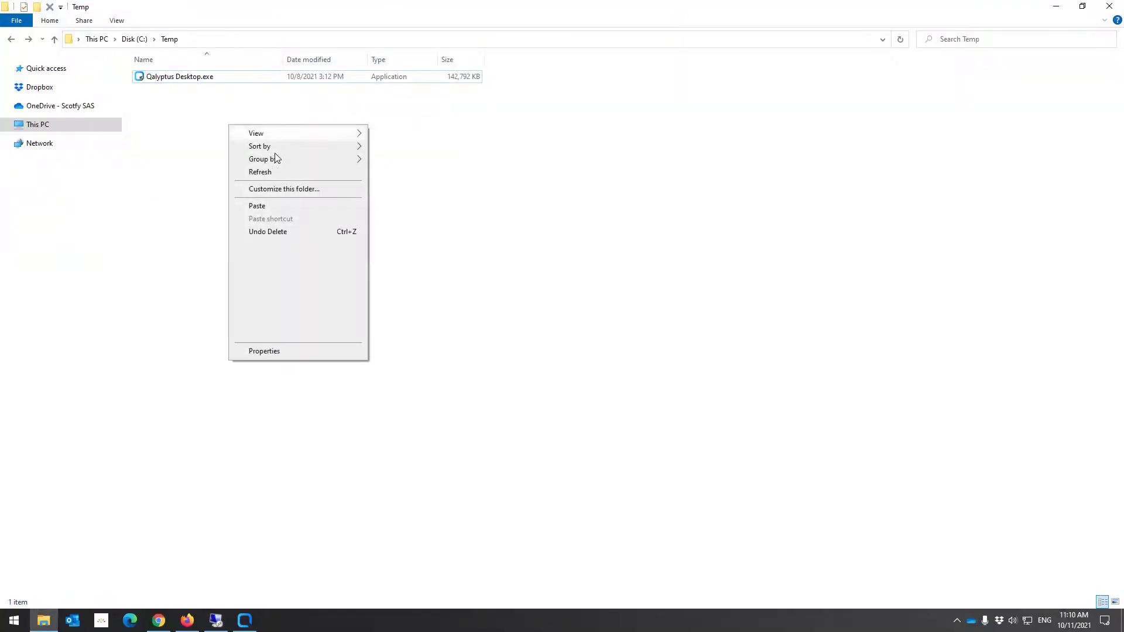
pyautogui.click(261, 208)
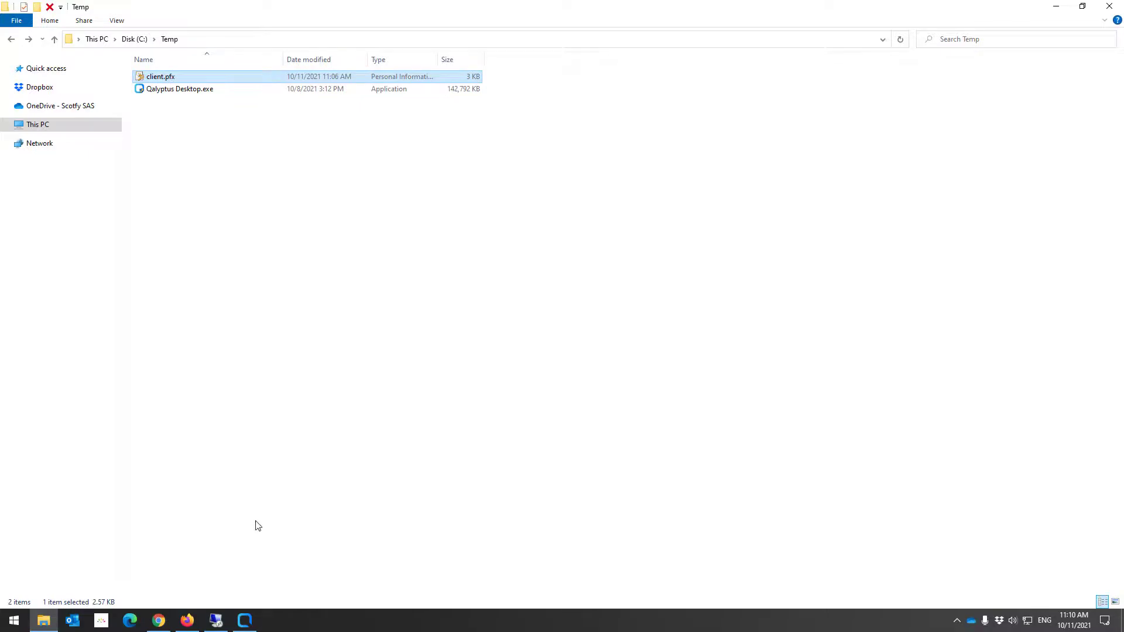
pyautogui.click(246, 621)
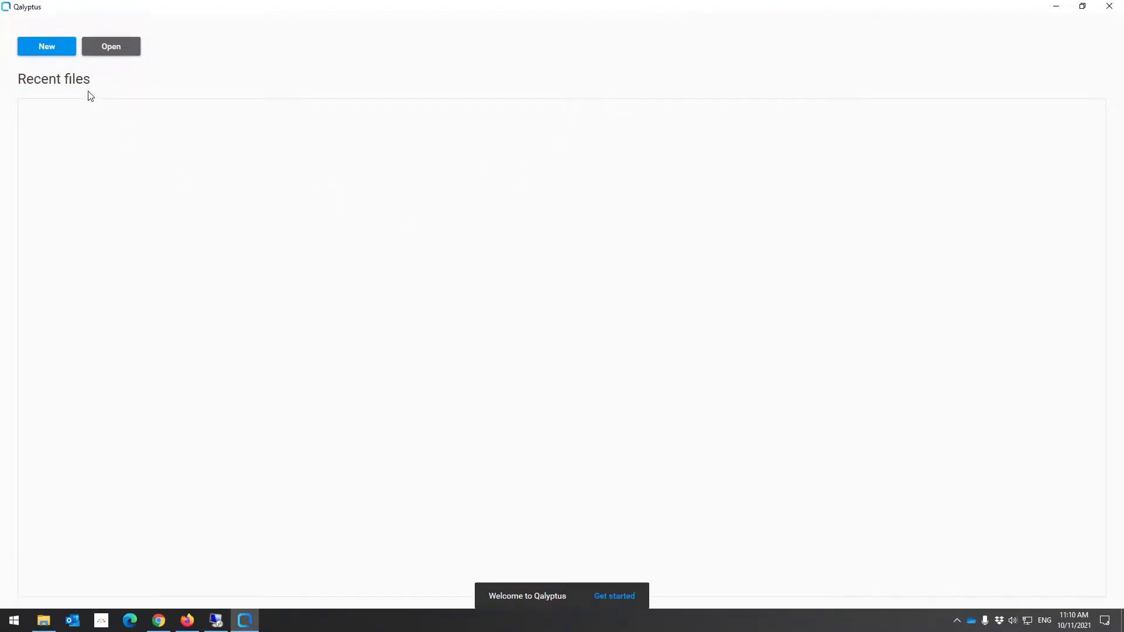
# - Create a new Qalyptus project and choose Install Qlik Sense certificates from the menu
pyautogui.click(67, 58)
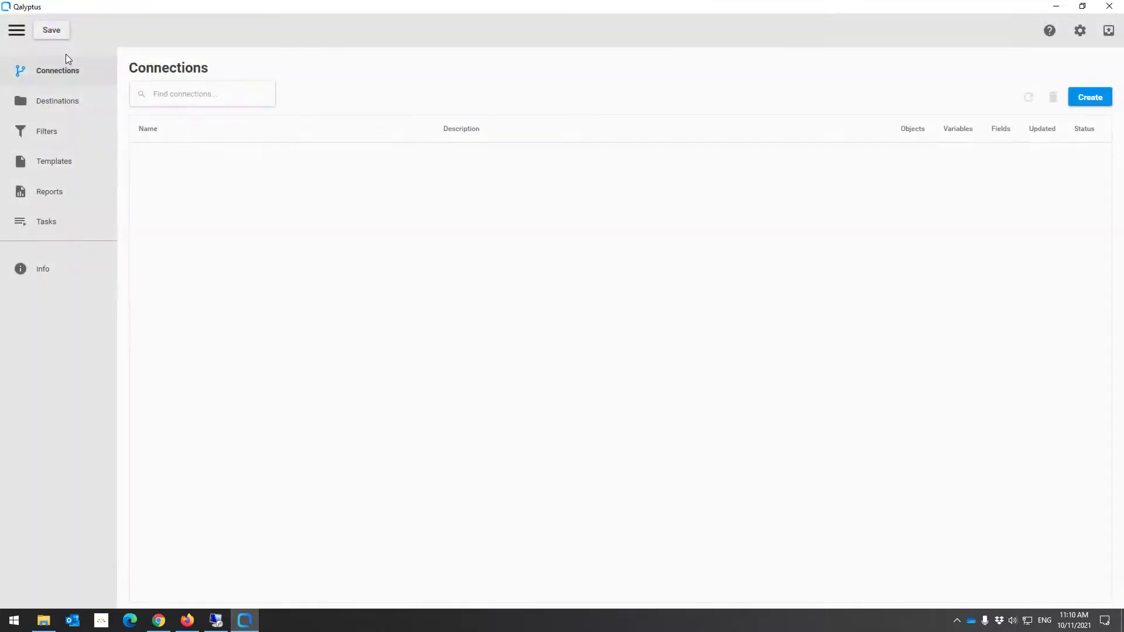
pyautogui.click(14, 35)
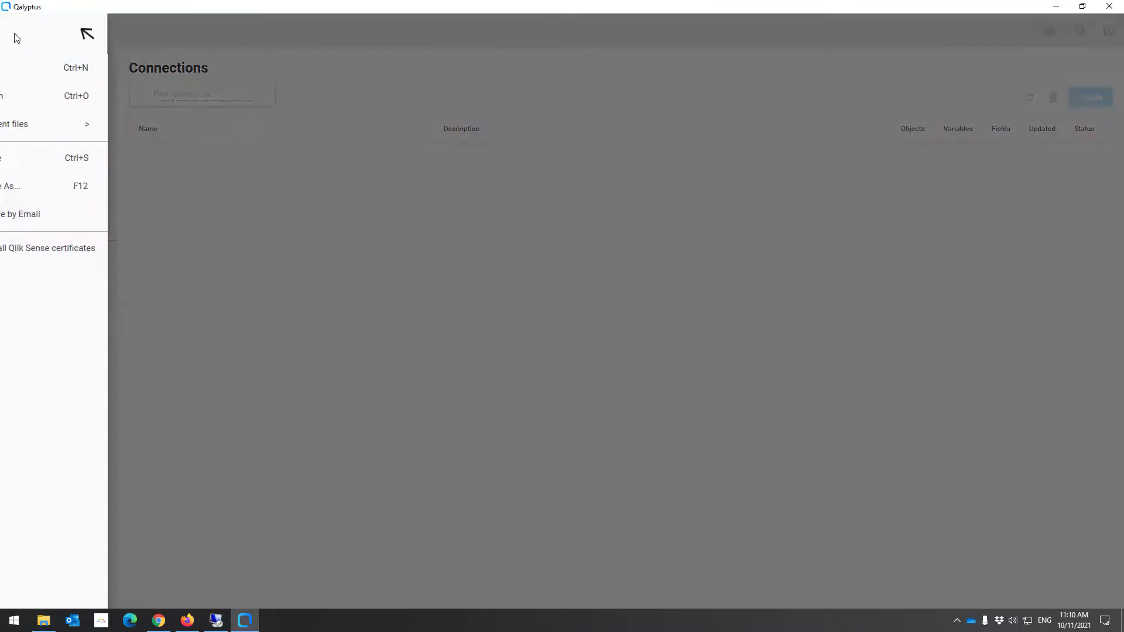
pyautogui.click(58, 251)
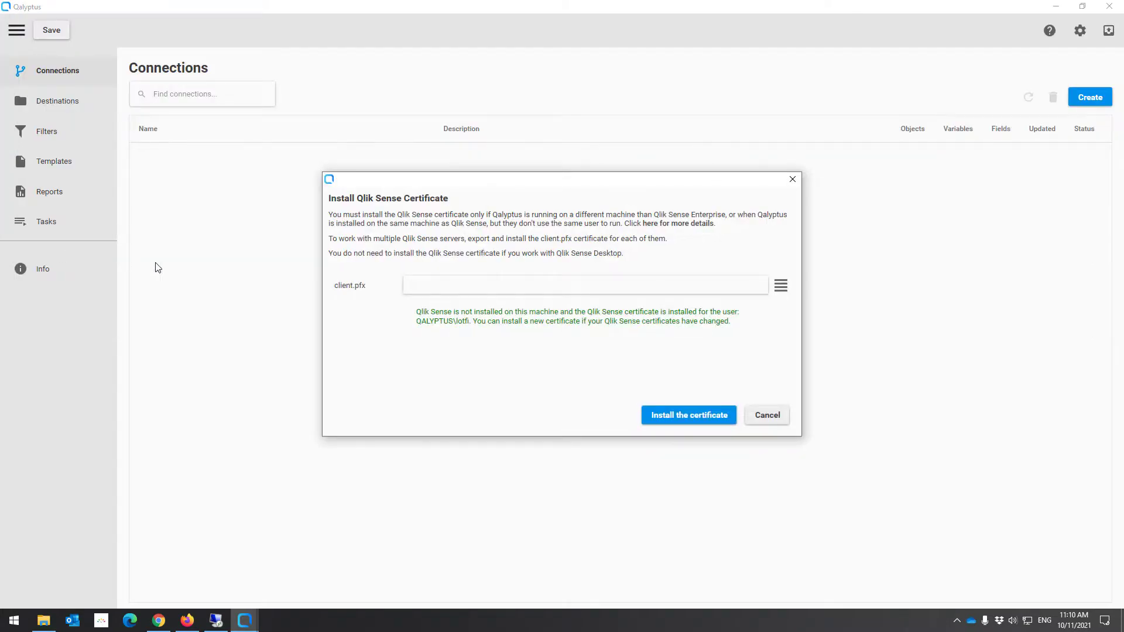
# - Install C:\Temp\client.pfx, dismiss the success message, then cancel and confirm closing the dialog
pyautogui.click(780, 290)
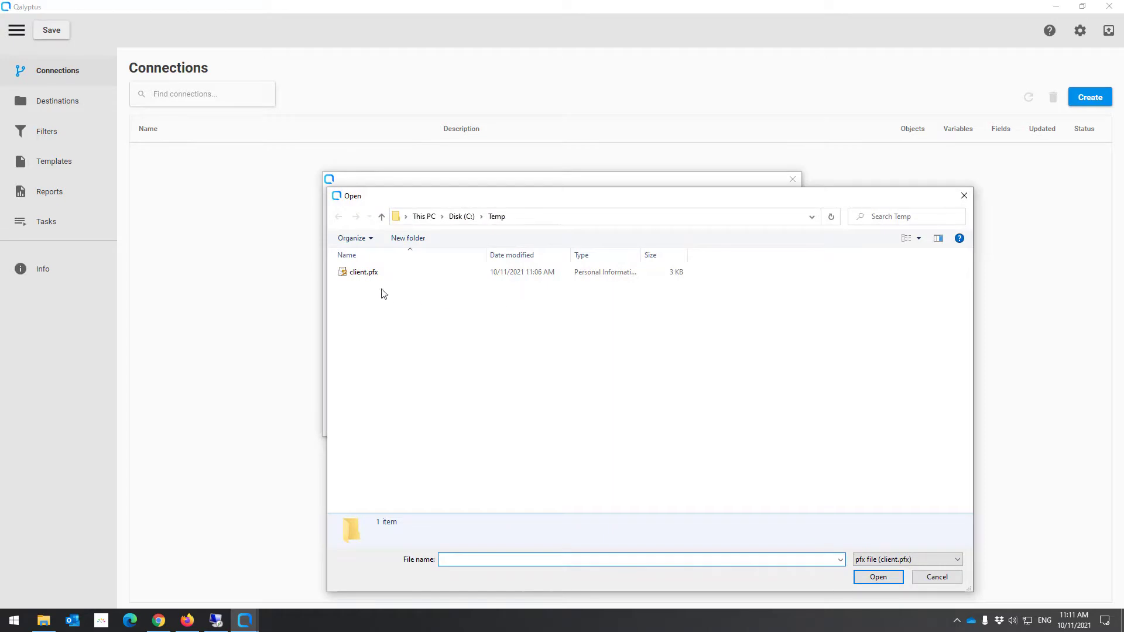
pyautogui.click(367, 280)
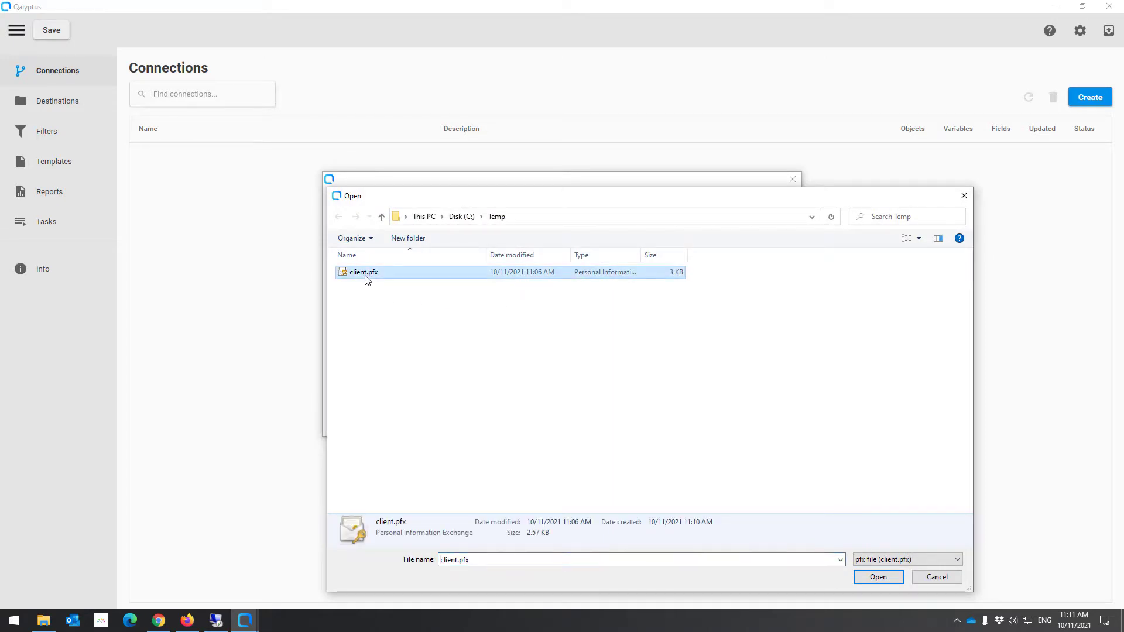
pyautogui.click(881, 579)
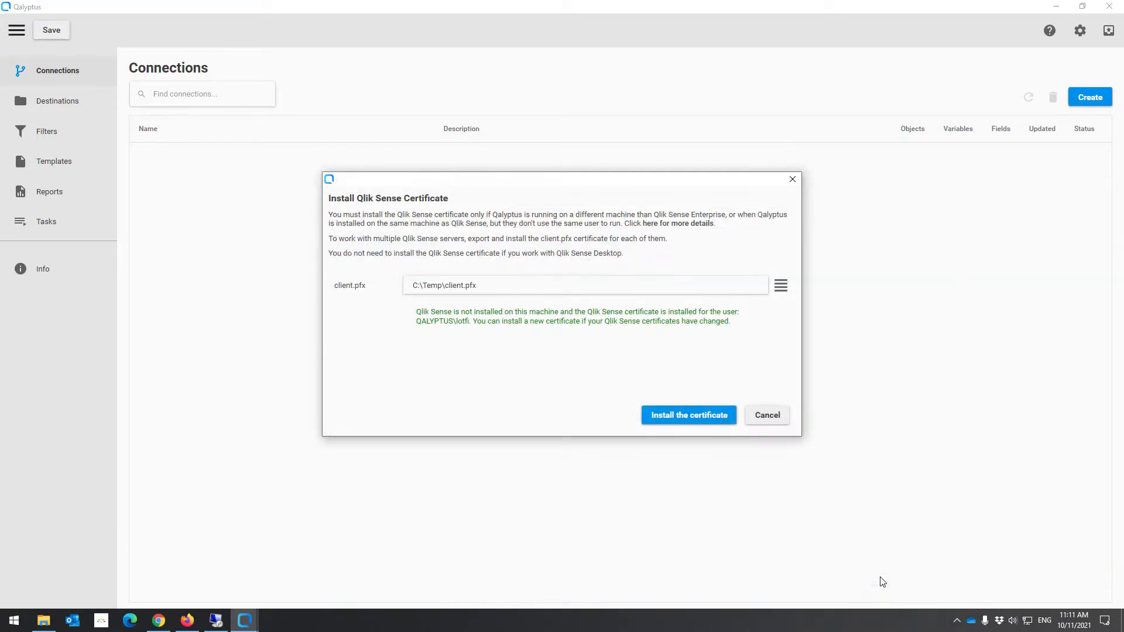
pyautogui.click(684, 420)
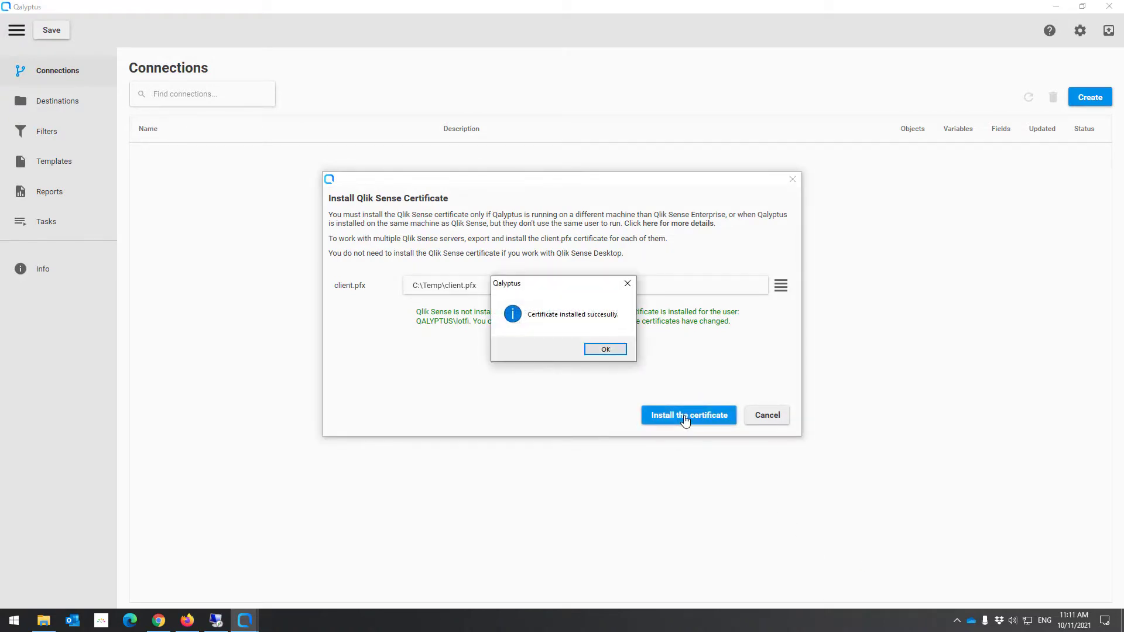
pyautogui.click(613, 349)
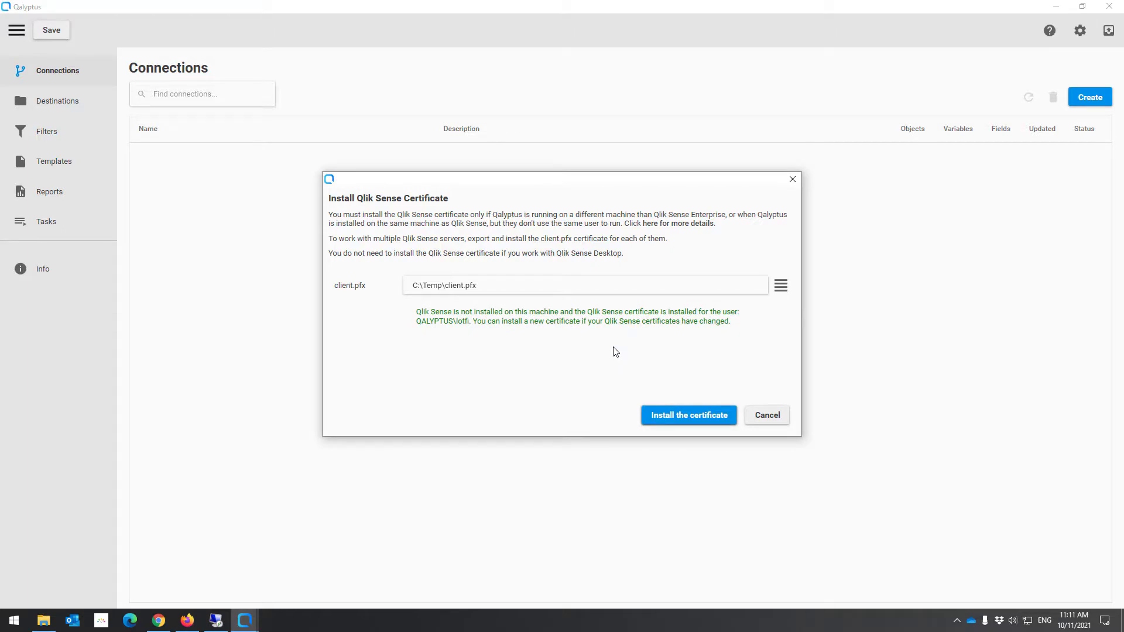
pyautogui.click(767, 415)
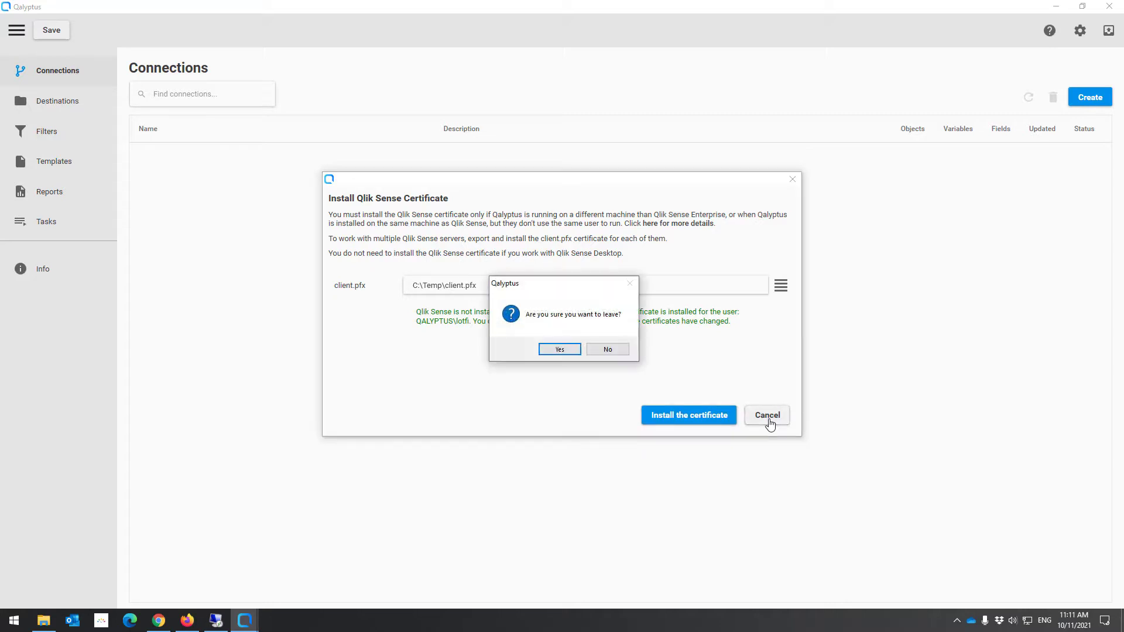
pyautogui.click(567, 351)
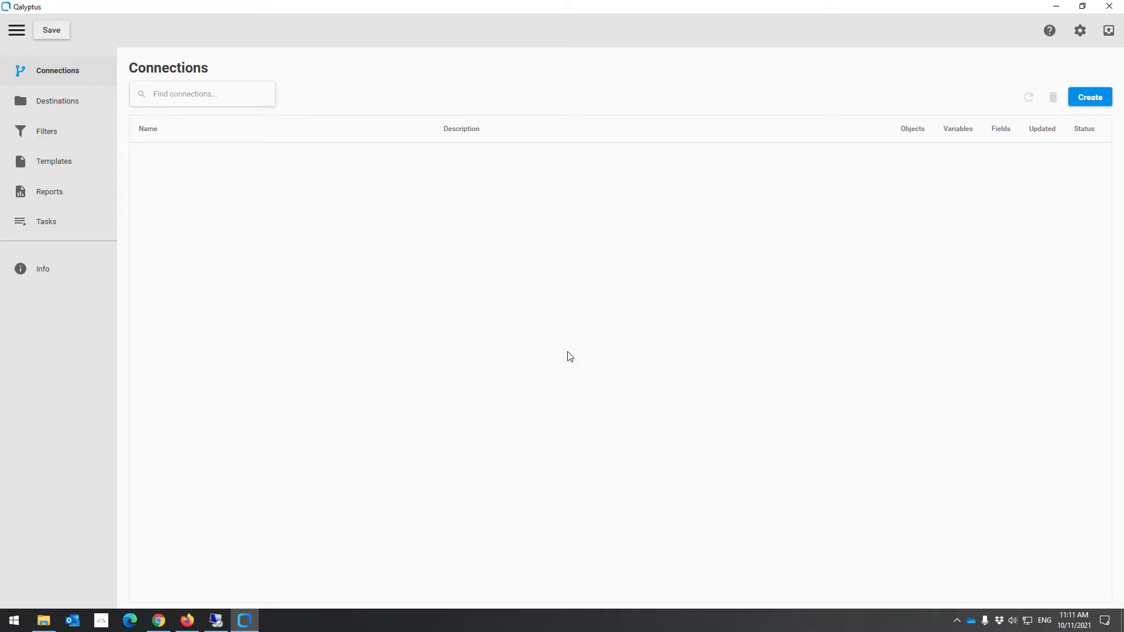